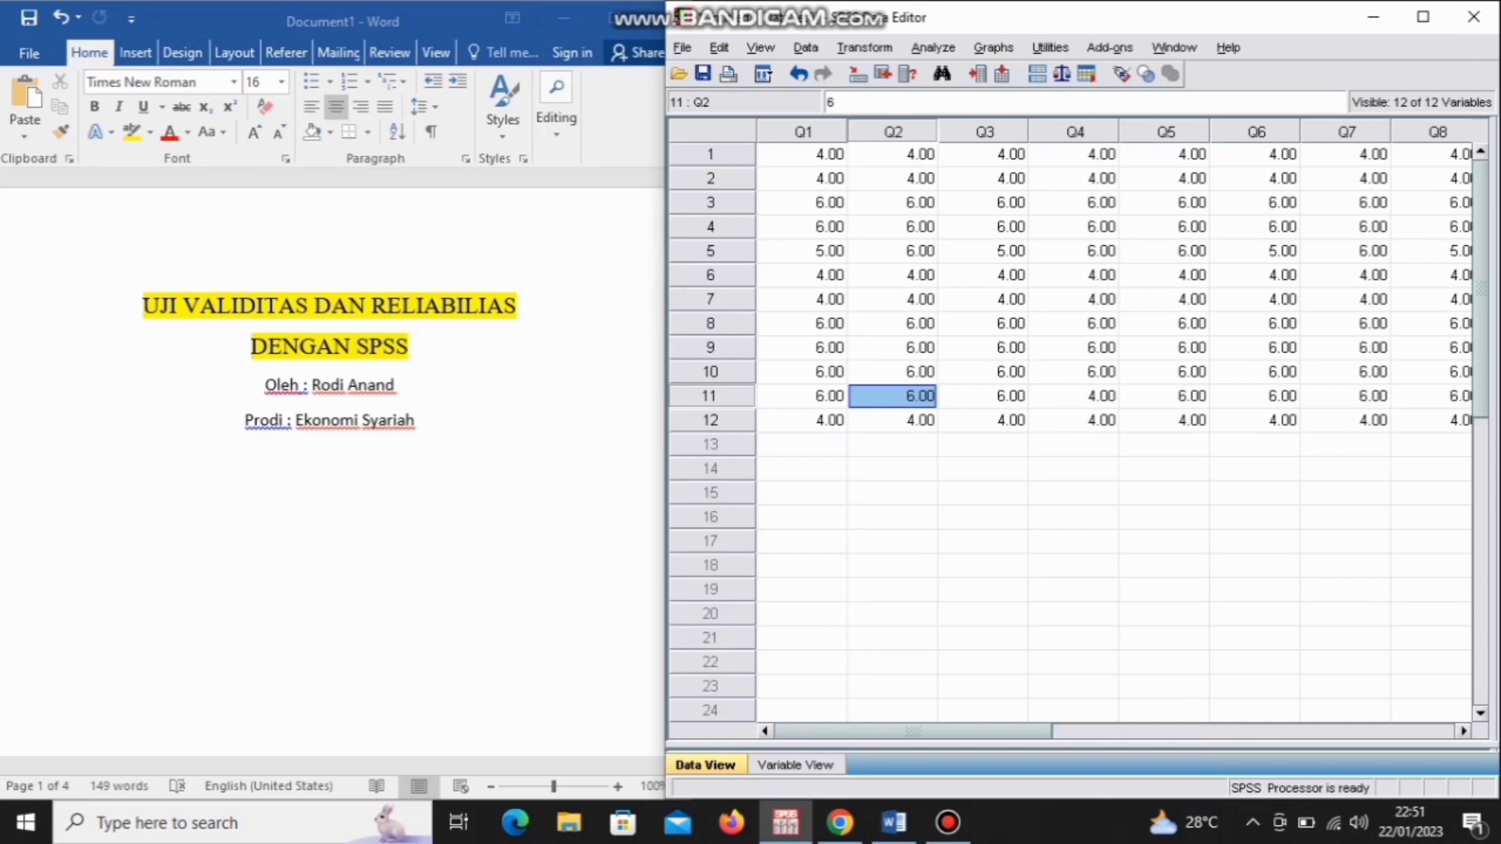
Switch to the Word document and read the section on the basic concepts of validity and reliability testing.
{"action": "key", "text": "alt+Tab"}
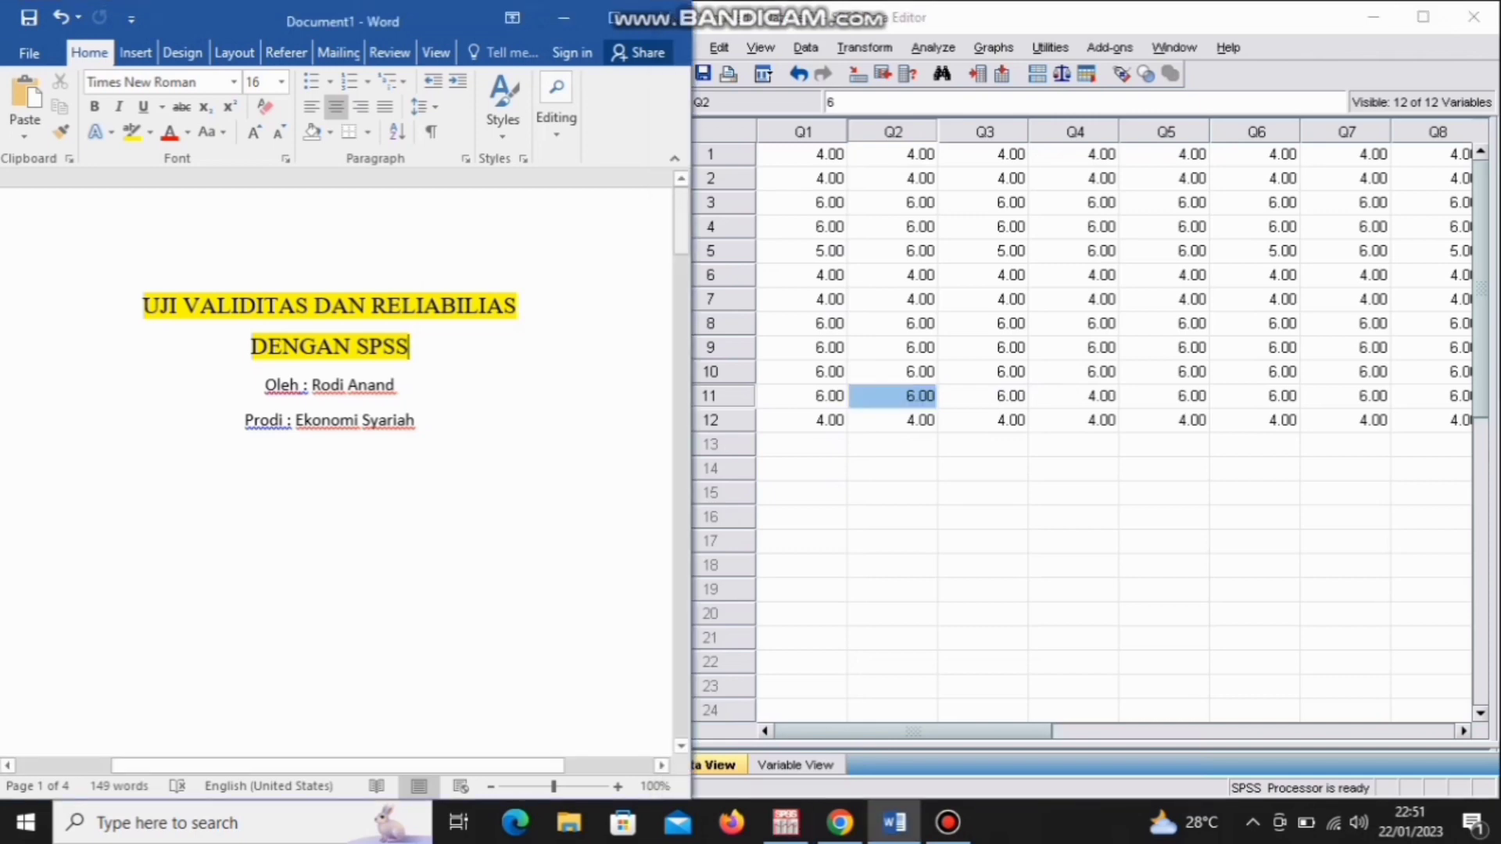
{"action": "left_click_drag", "start_coordinate": [681, 223], "coordinate": [681, 370]}
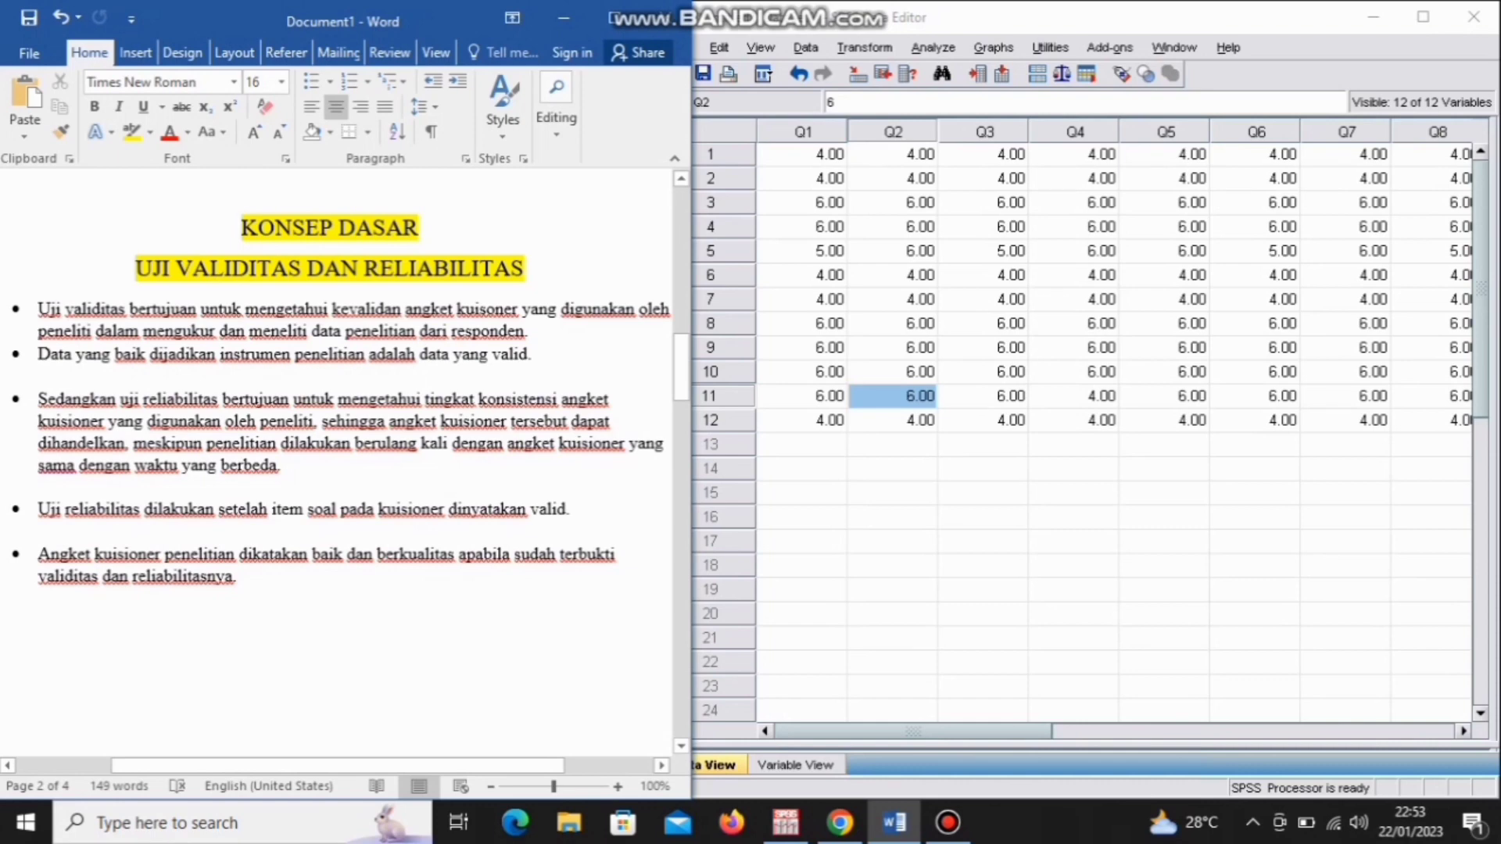
Switch to the SPSS Data Editor and maximize its window to review the Q1 to Q11 and Total data.
{"action": "left_click", "coordinate": [982, 516]}
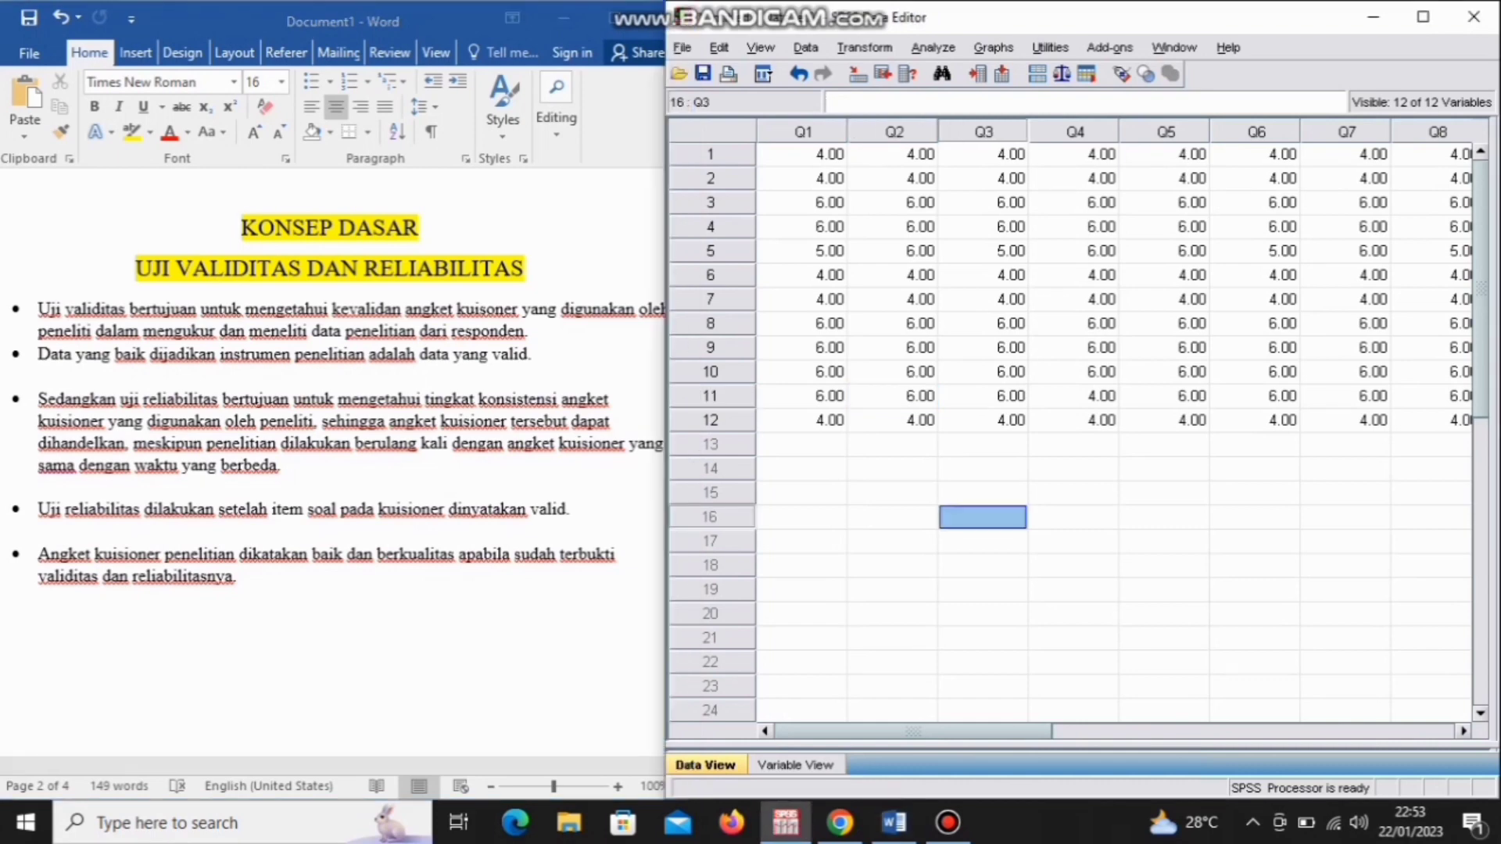
{"action": "left_click", "coordinate": [1423, 17]}
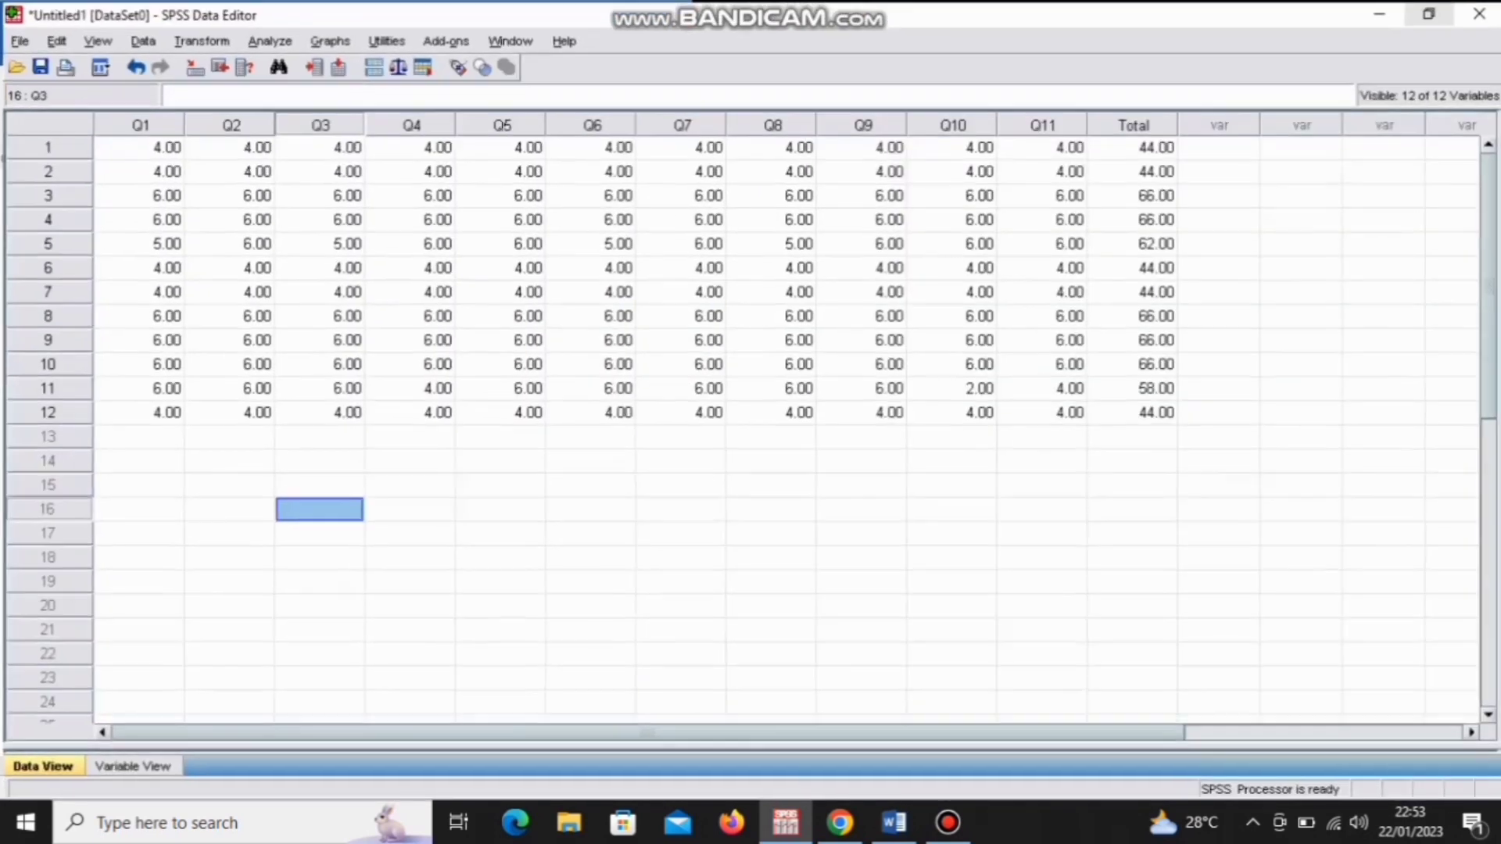
{"action": "left_click", "coordinate": [498, 459]}
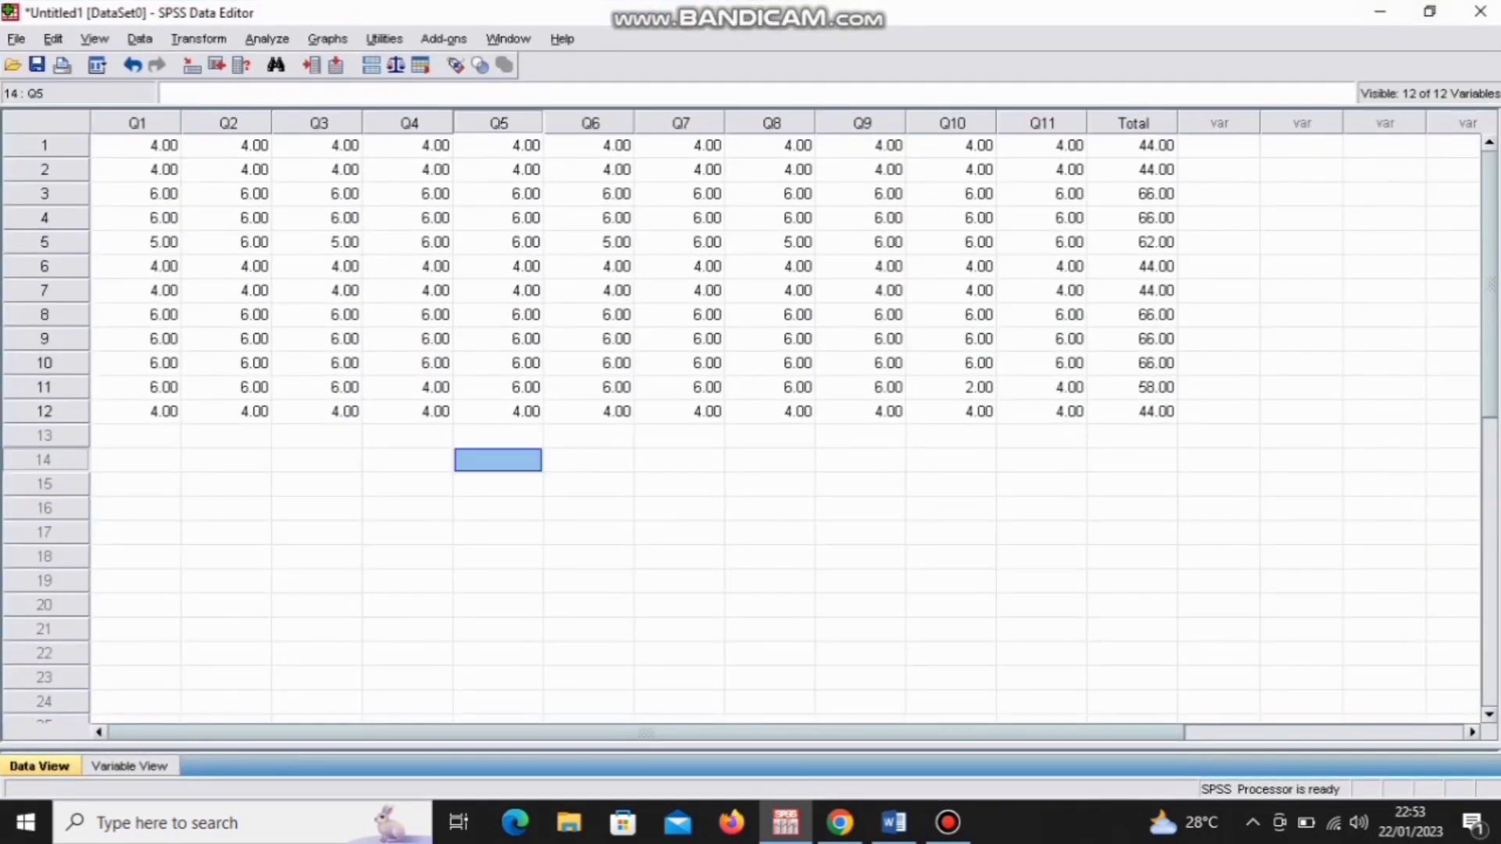
{"action": "left_click", "coordinate": [136, 146]}
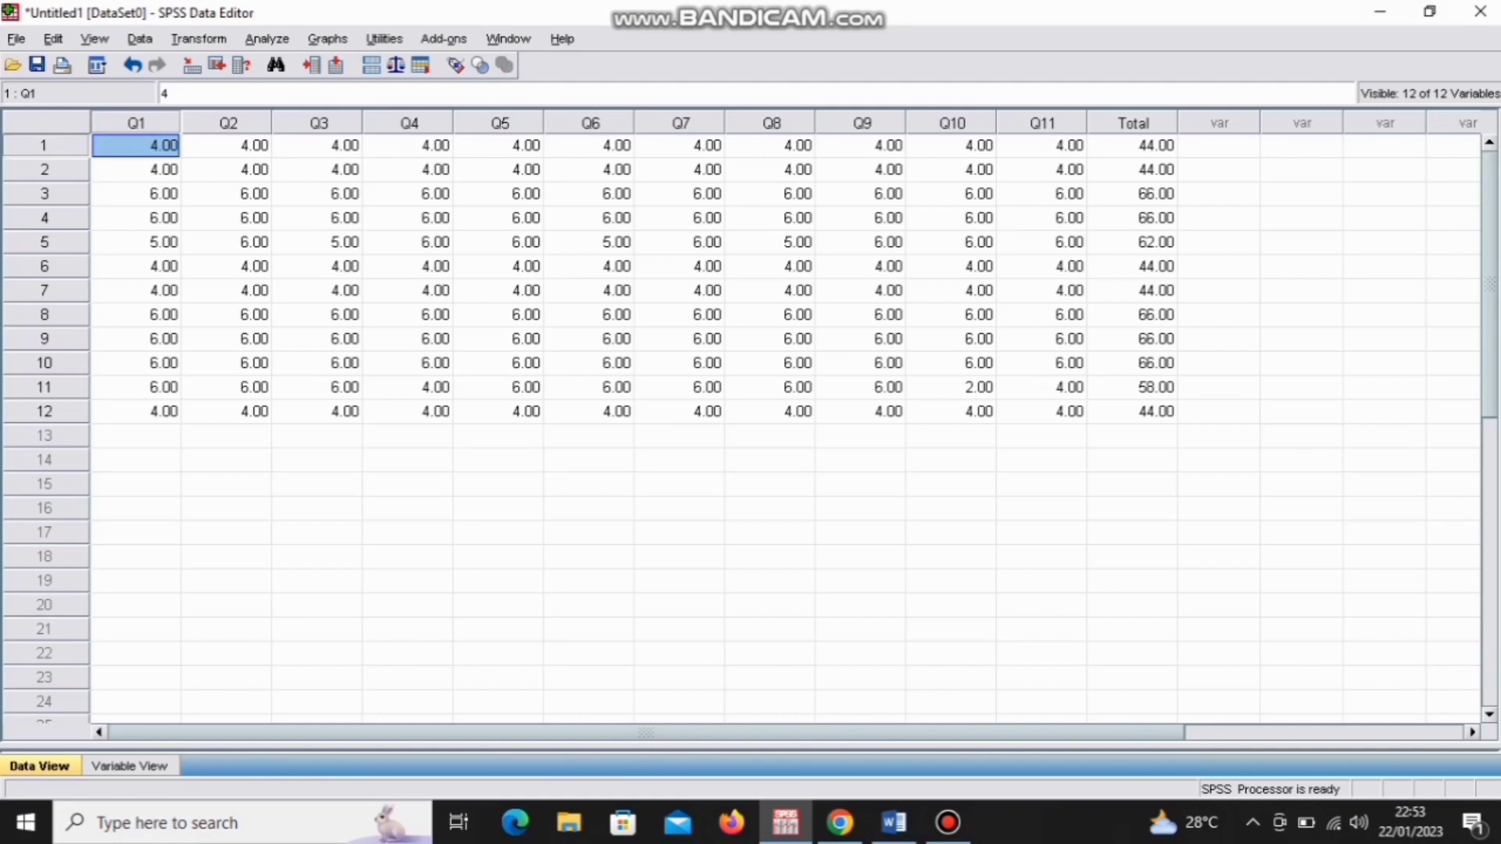
Run a two-tailed Pearson bivariate correlation on all variables, Q1 to Q11 and Total, and maximize the output window.
{"action": "key", "text": "alt+a"}
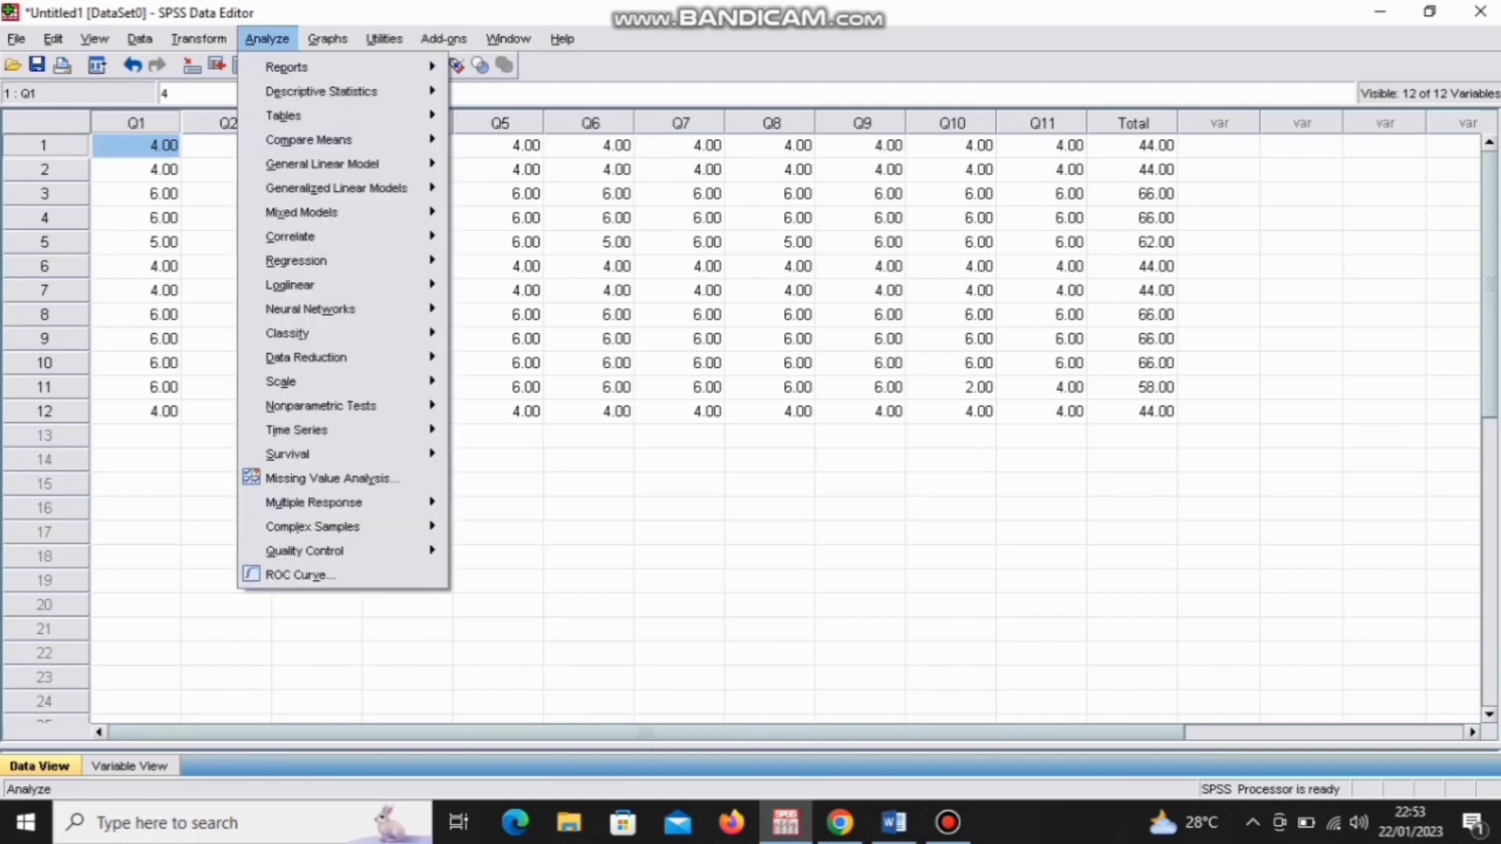
{"action": "mouse_move", "coordinate": [328, 236]}
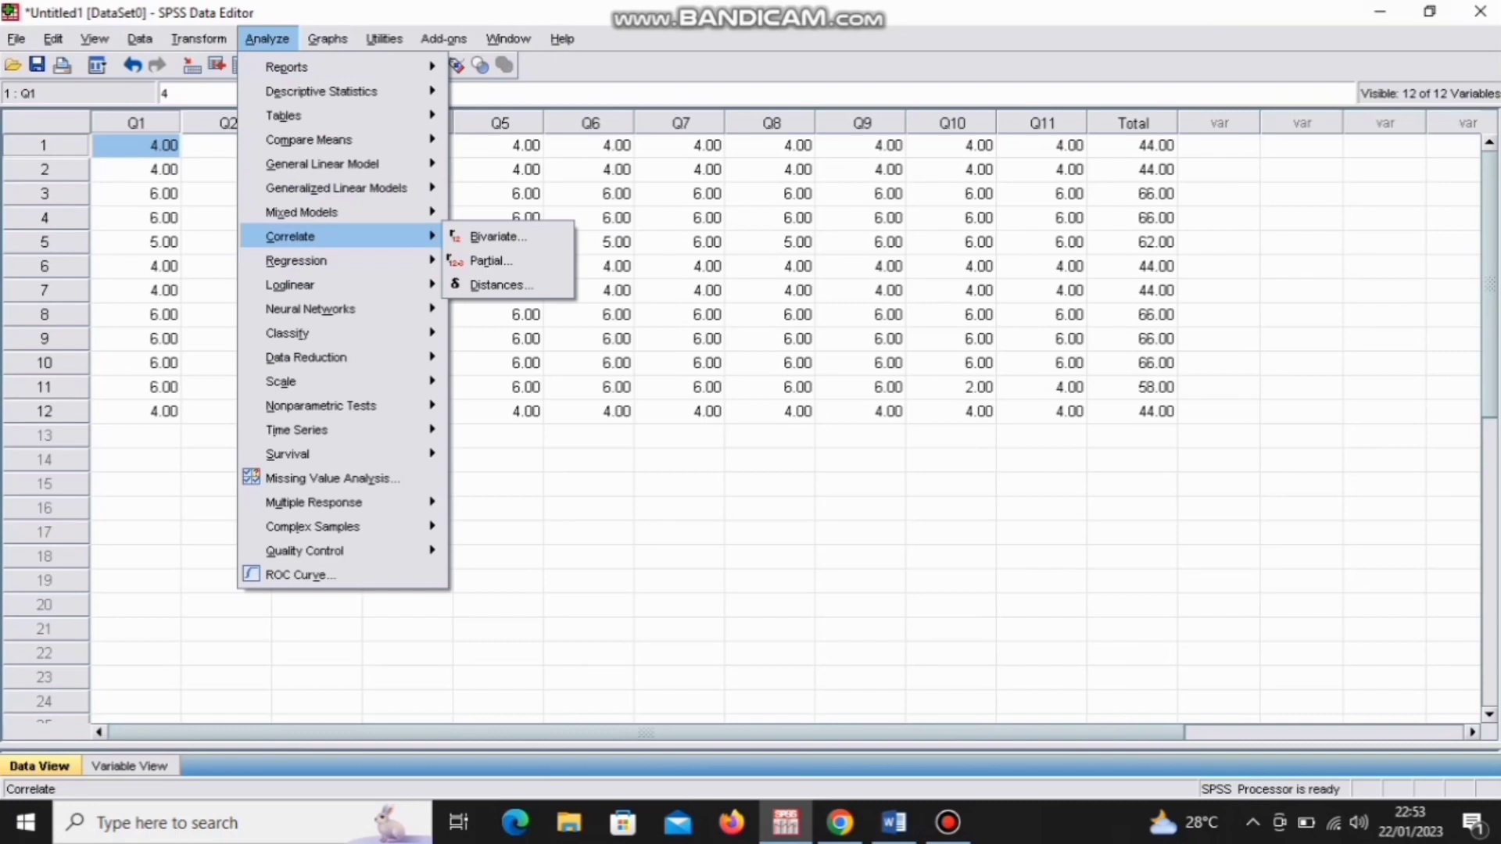
{"action": "key", "text": "Right"}
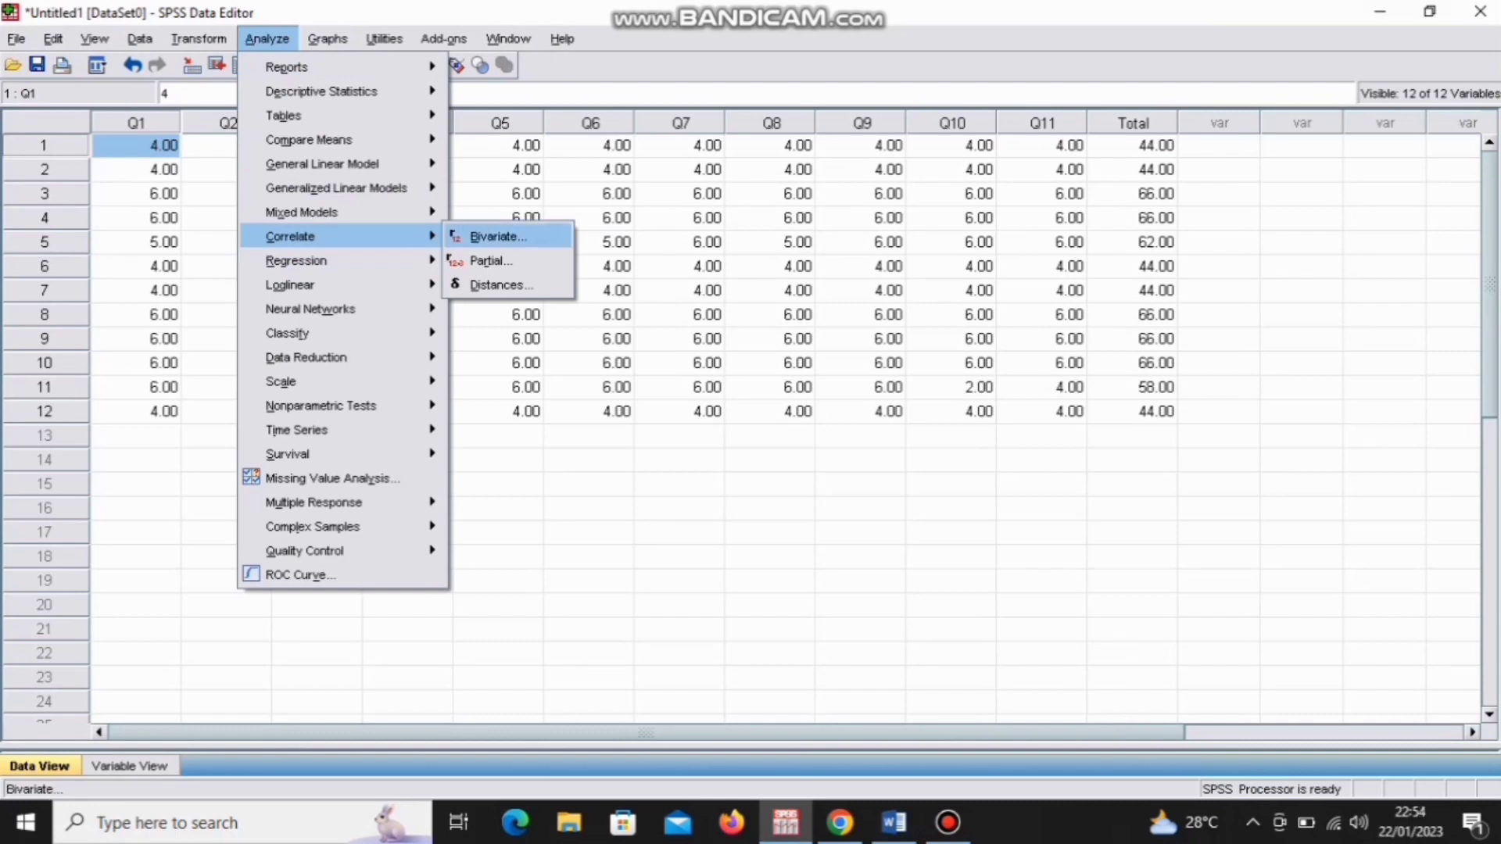
{"action": "key", "text": "Return"}
{"action": "scroll", "coordinate": [587, 322], "scroll_direction": "up", "scroll_amount": 1}
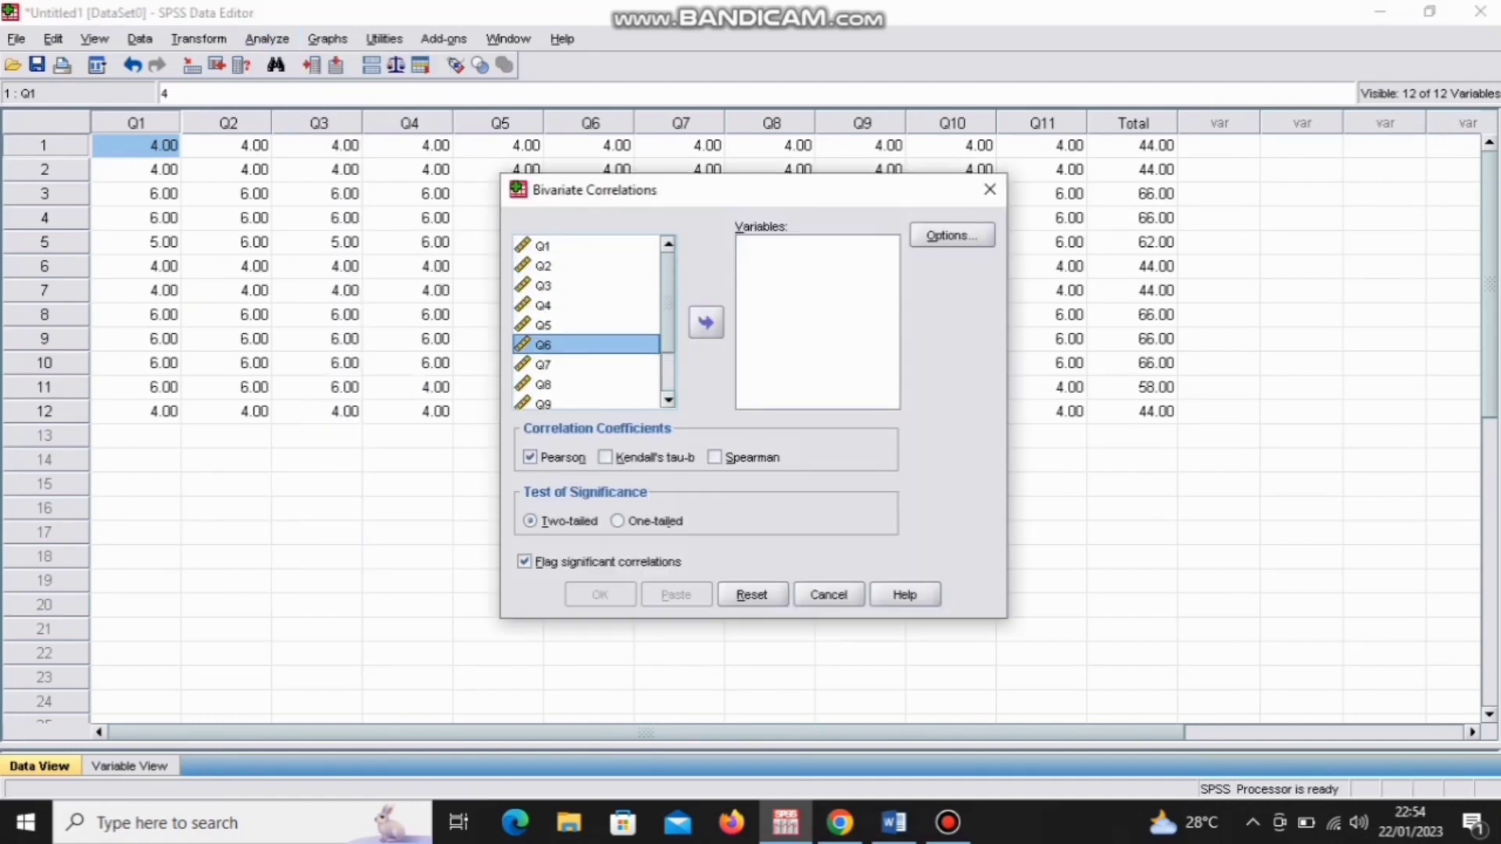
{"action": "left_click", "coordinate": [587, 245]}
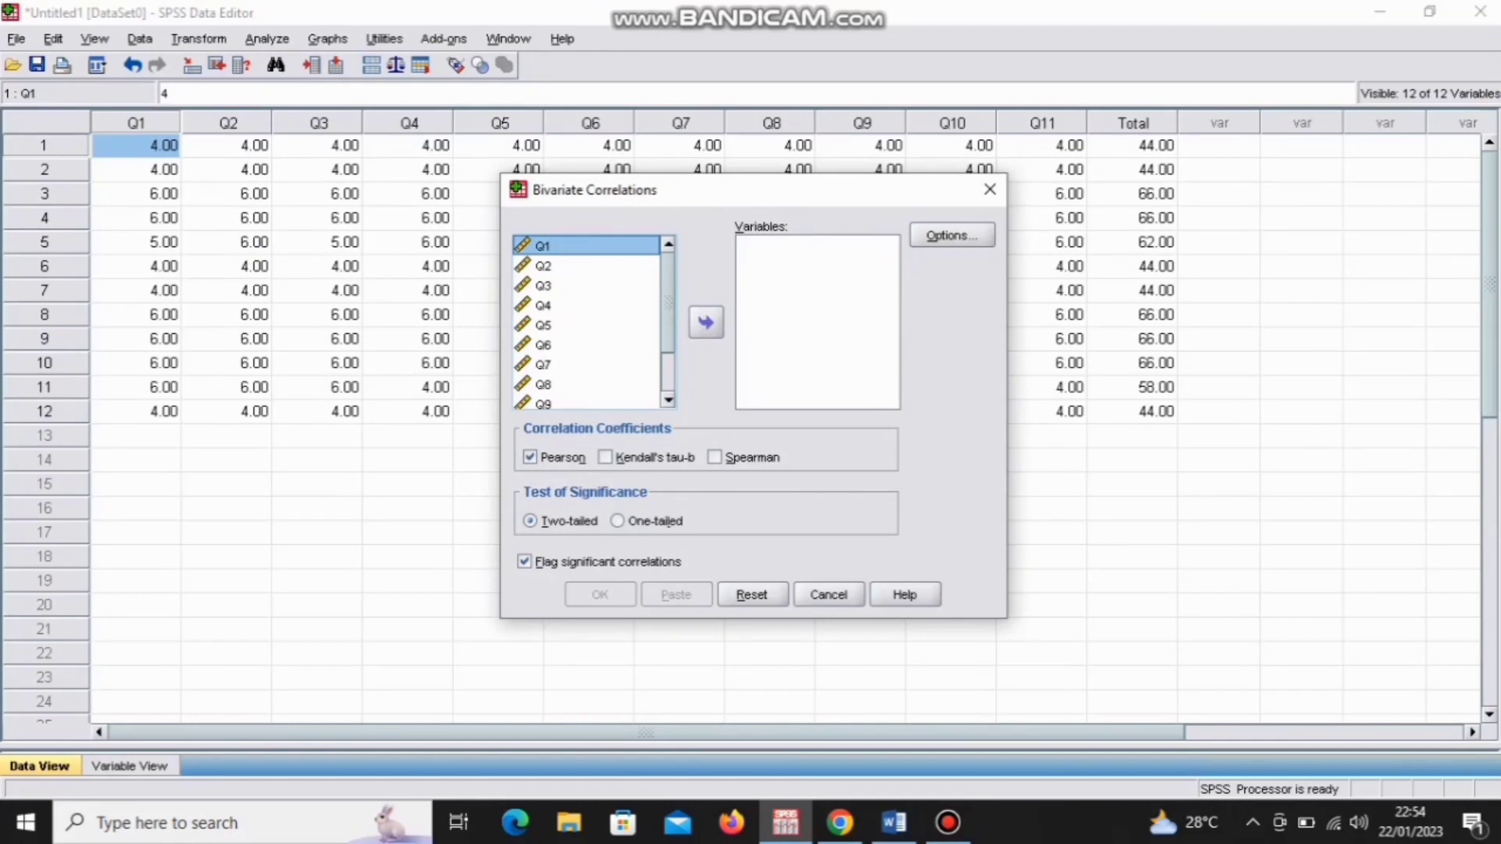
{"action": "key", "text": "ctrl+a"}
{"action": "left_click", "coordinate": [706, 322]}
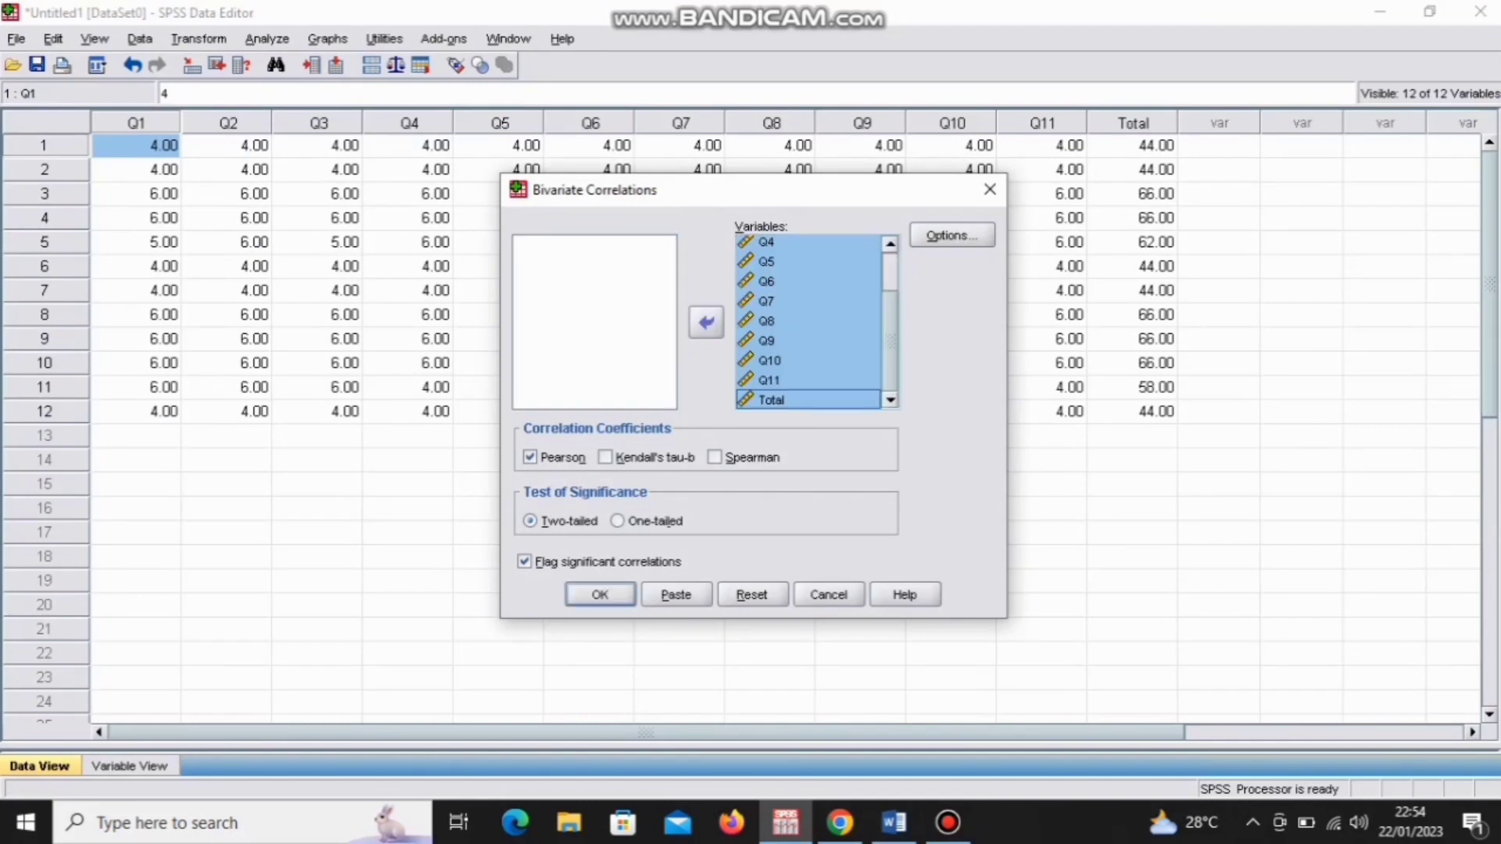
{"action": "key", "text": "Return"}
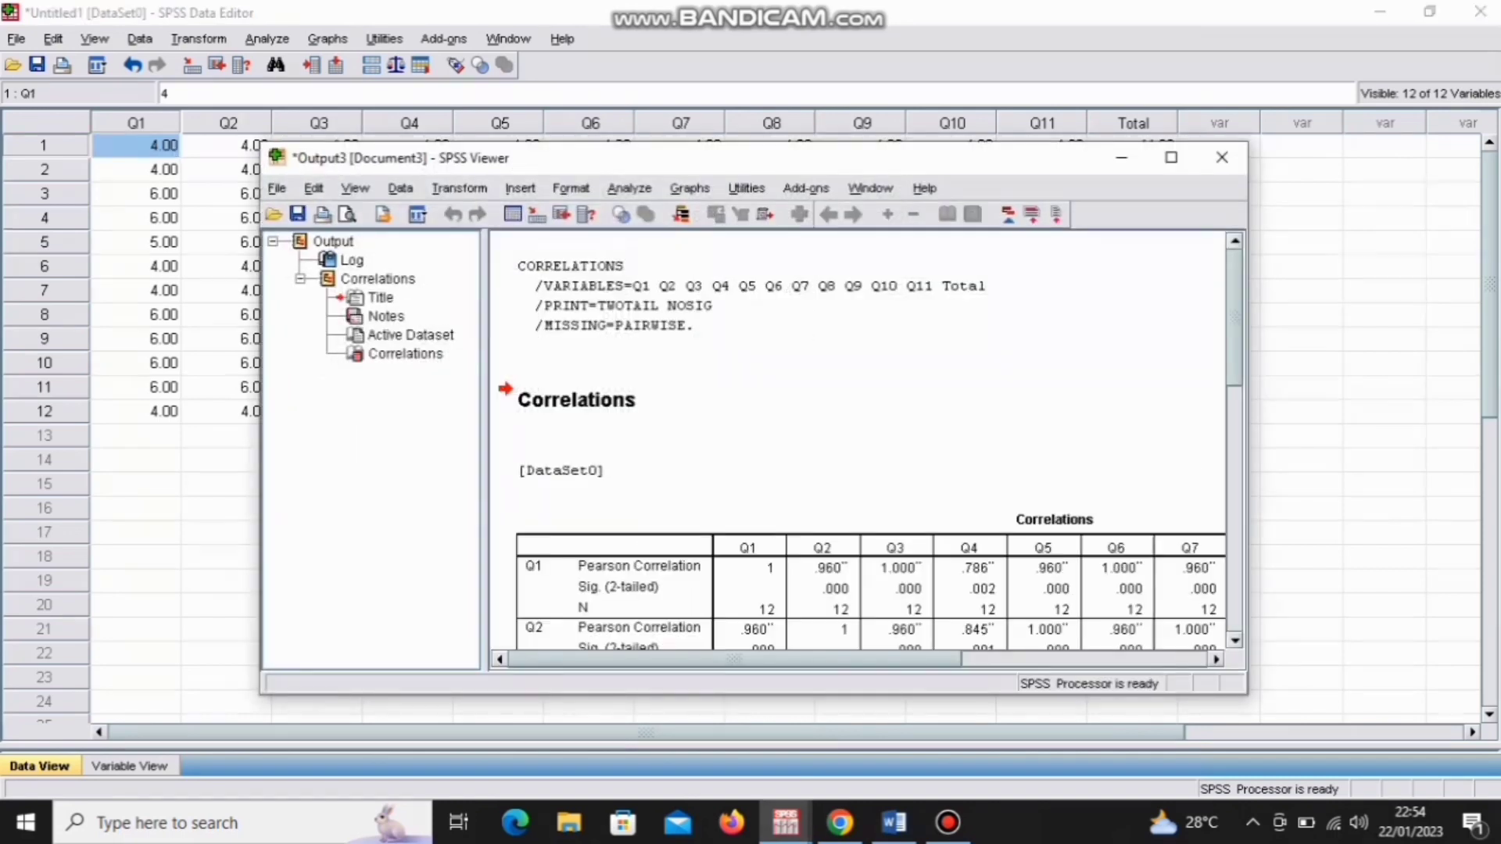
{"action": "key", "text": "super+Up"}
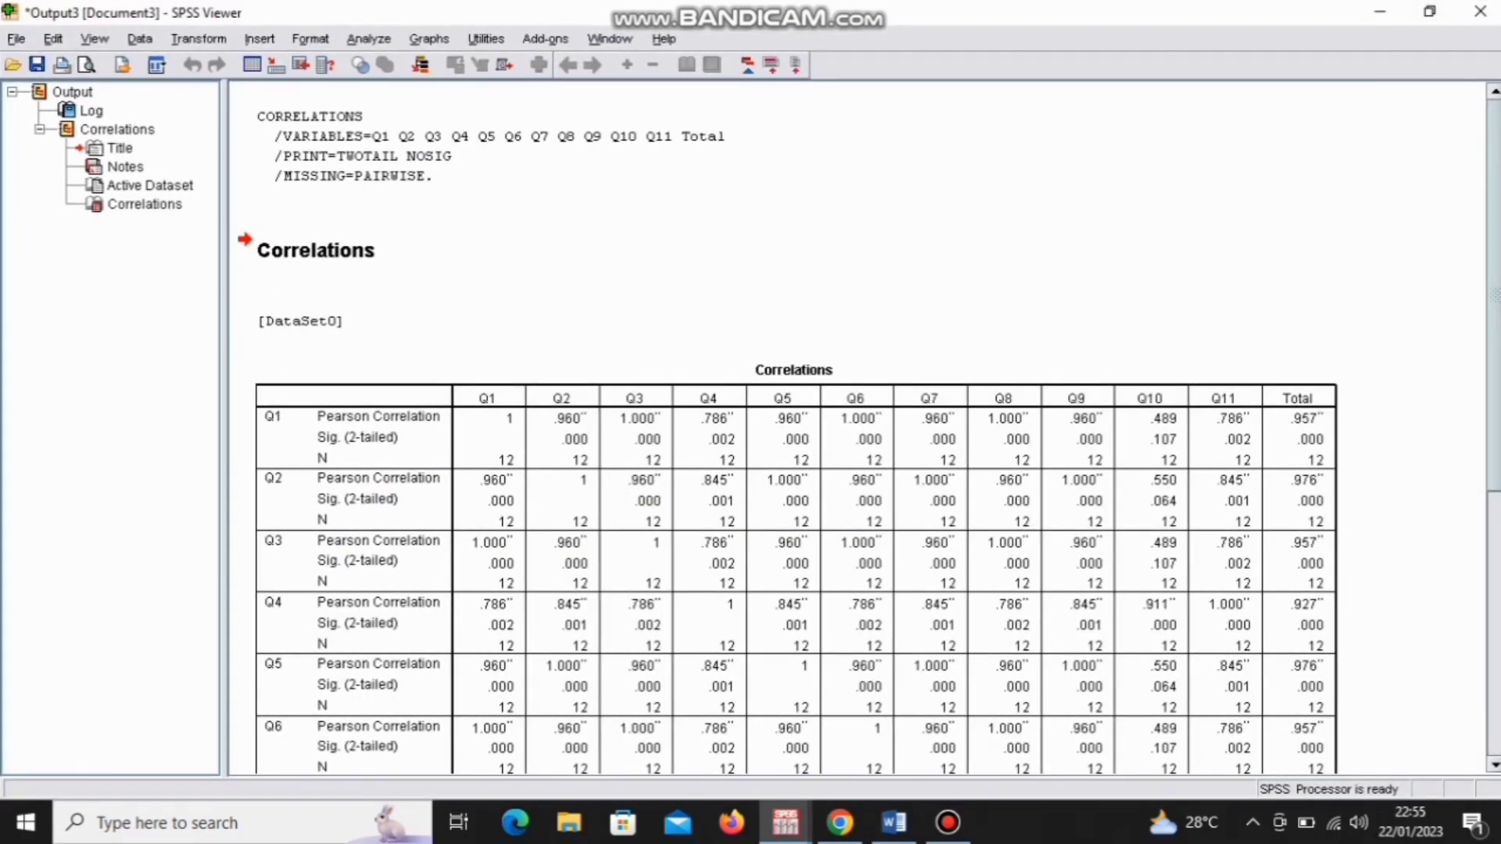
Switch to the Word document and read the significance criteria for the validity test.
{"action": "key", "text": "alt+Tab"}
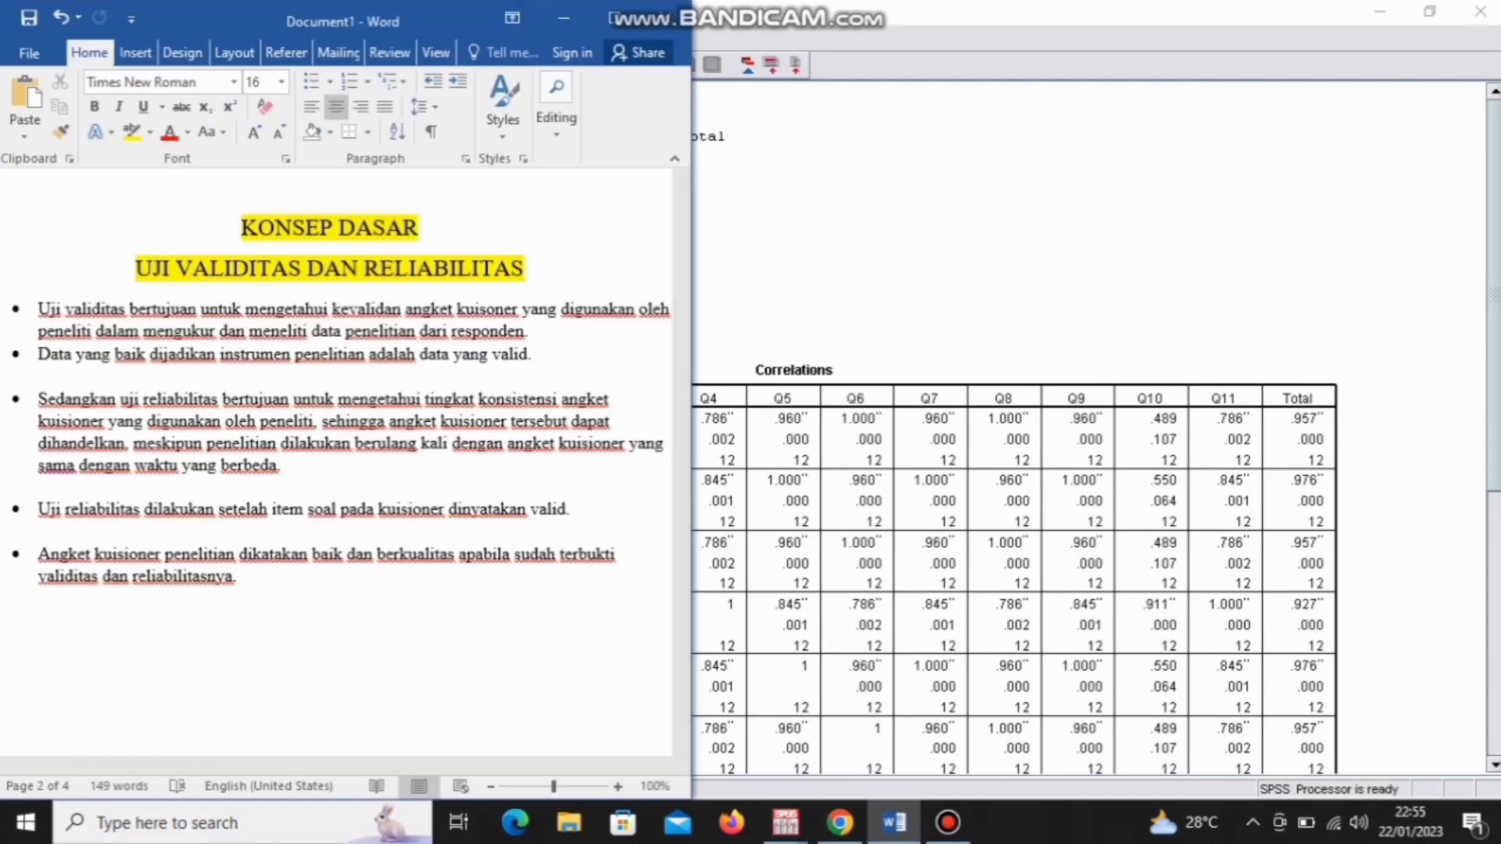
{"action": "left_click_drag", "start_coordinate": [681, 352], "coordinate": [681, 498]}
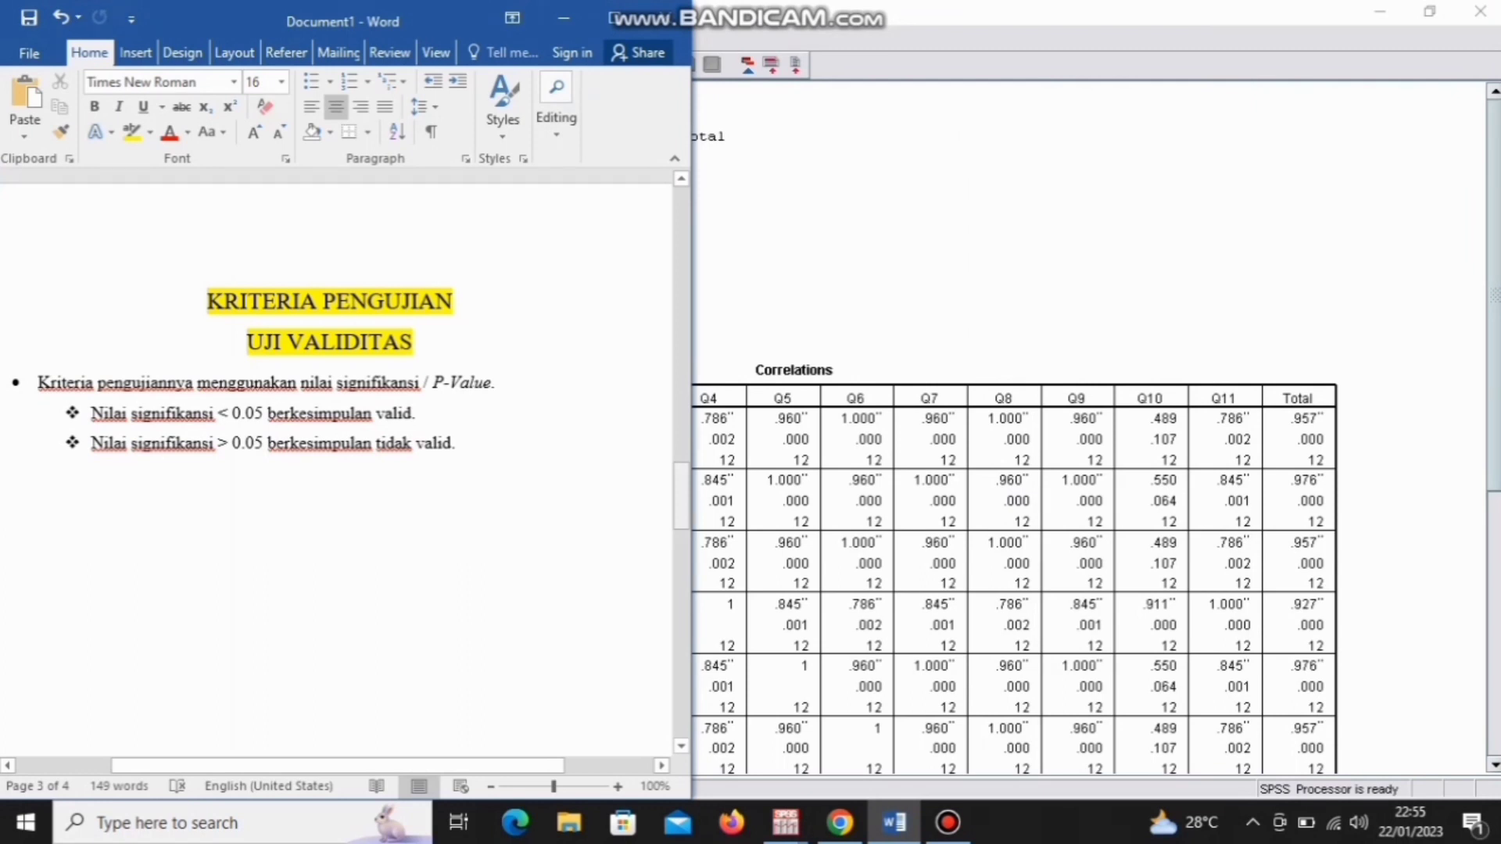
{"action": "left_click_drag", "start_coordinate": [681, 497], "coordinate": [681, 502]}
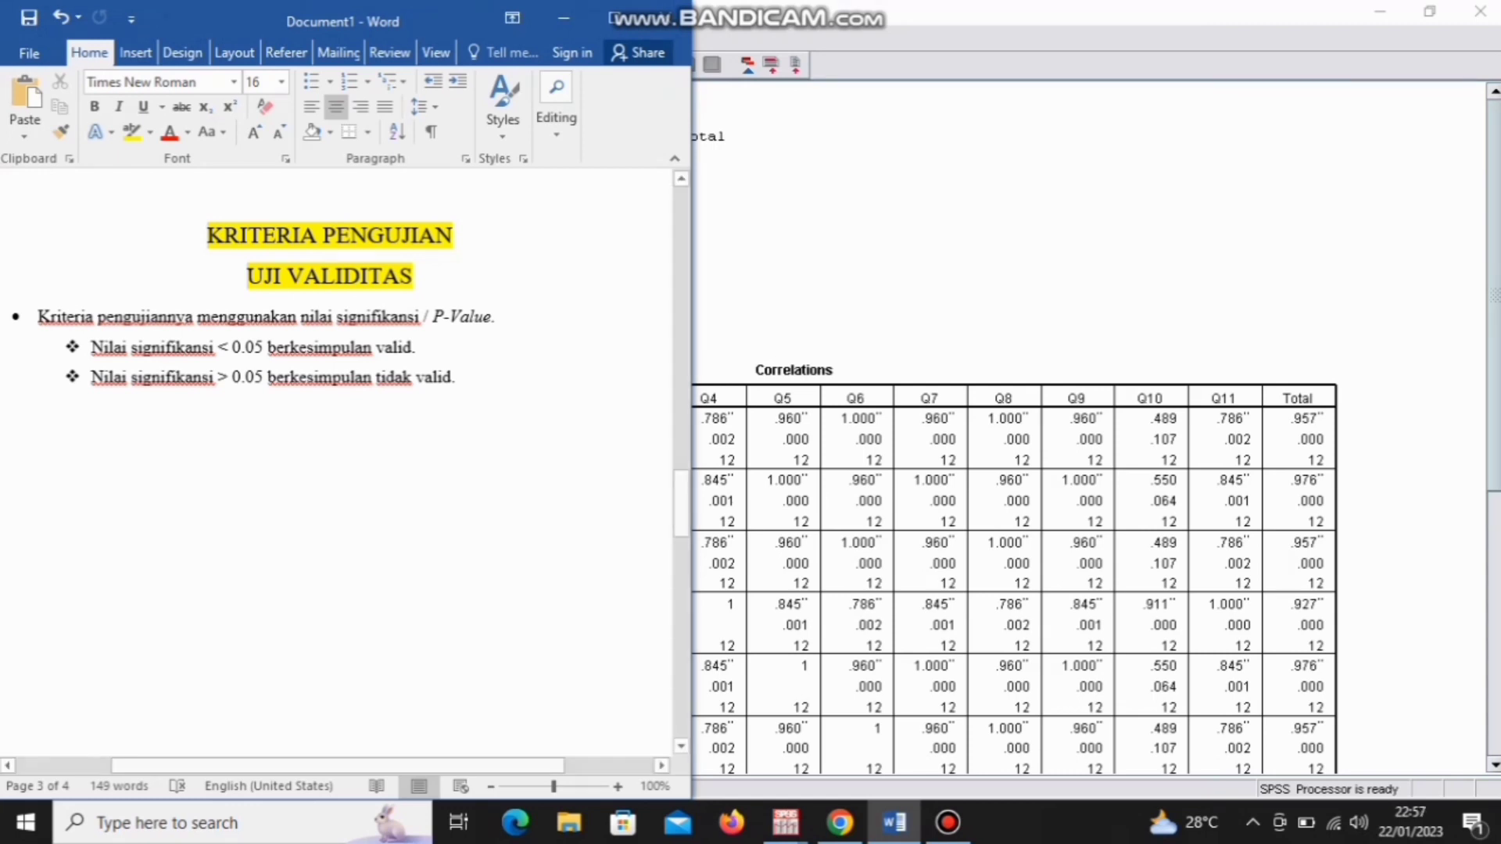
Return to the SPSS output and examine each item's correlation and significance against Total in the Correlations table.
{"action": "key", "text": "alt+Tab"}
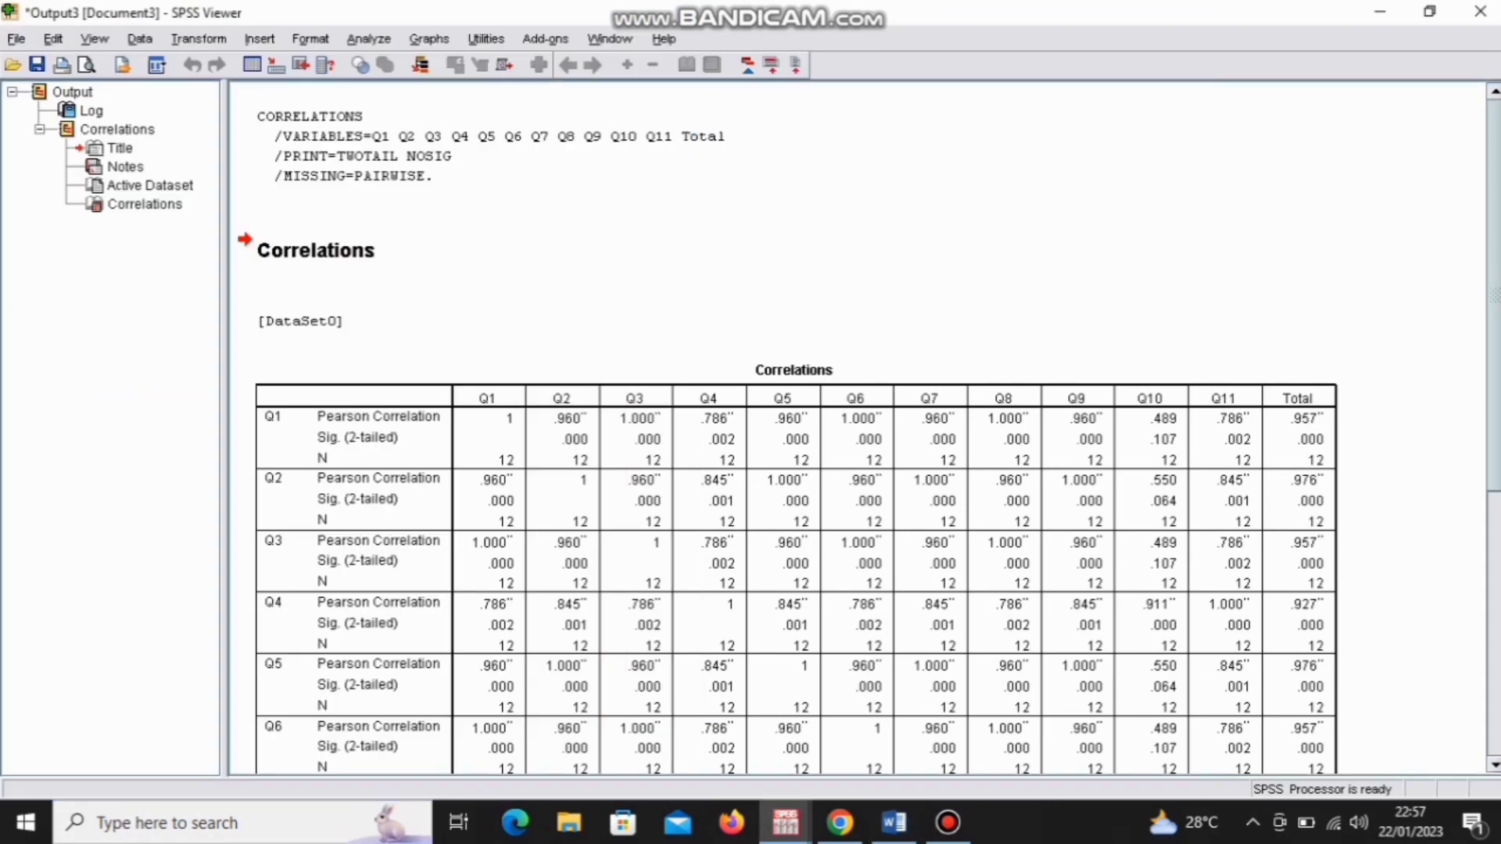
{"action": "scroll", "coordinate": [860, 430], "scroll_direction": "down", "scroll_amount": 3}
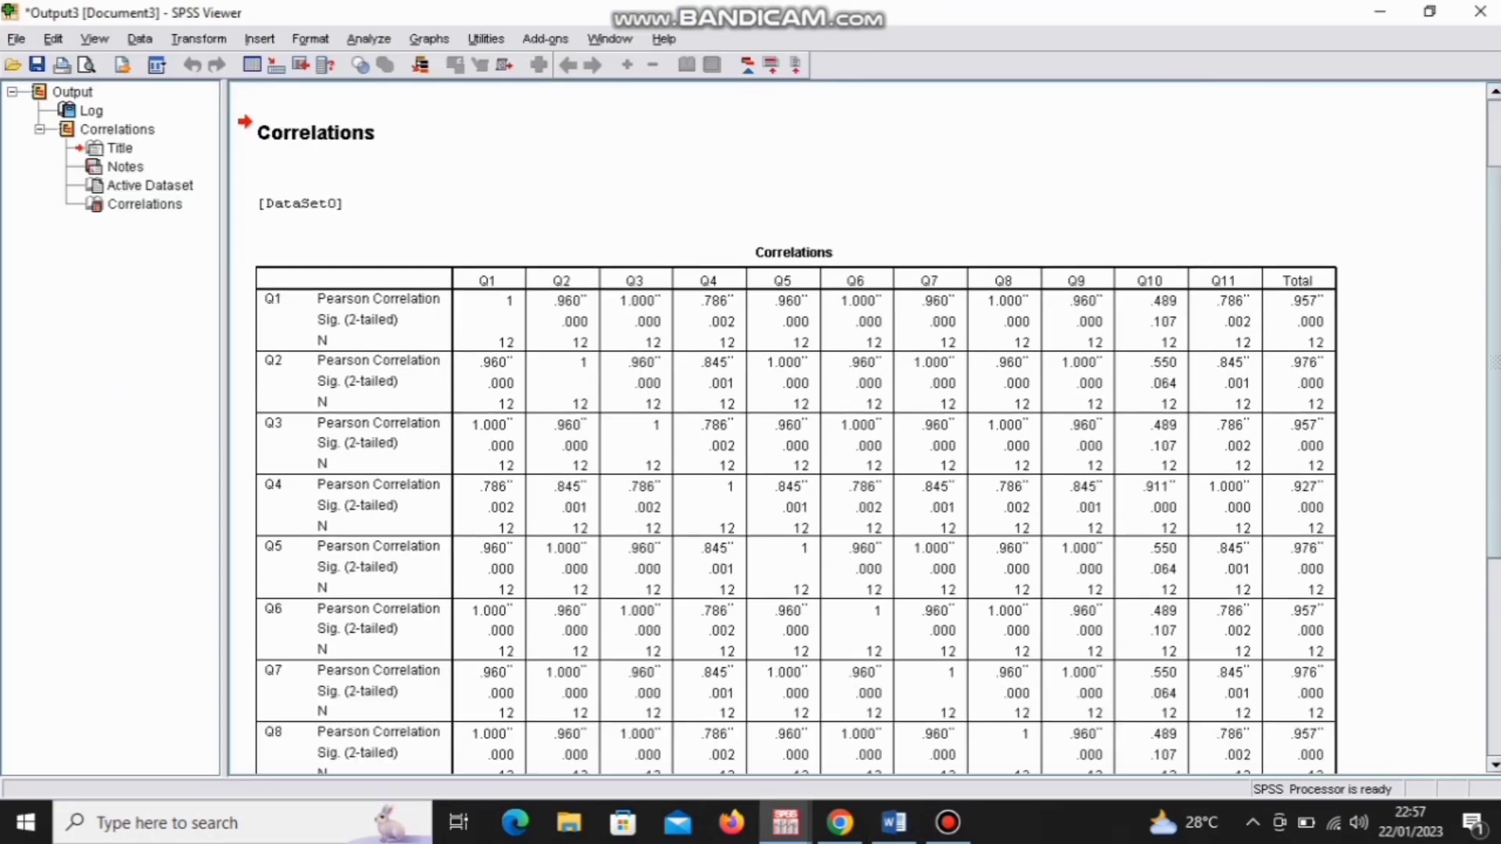
{"action": "scroll", "coordinate": [860, 430], "scroll_direction": "down", "scroll_amount": 7}
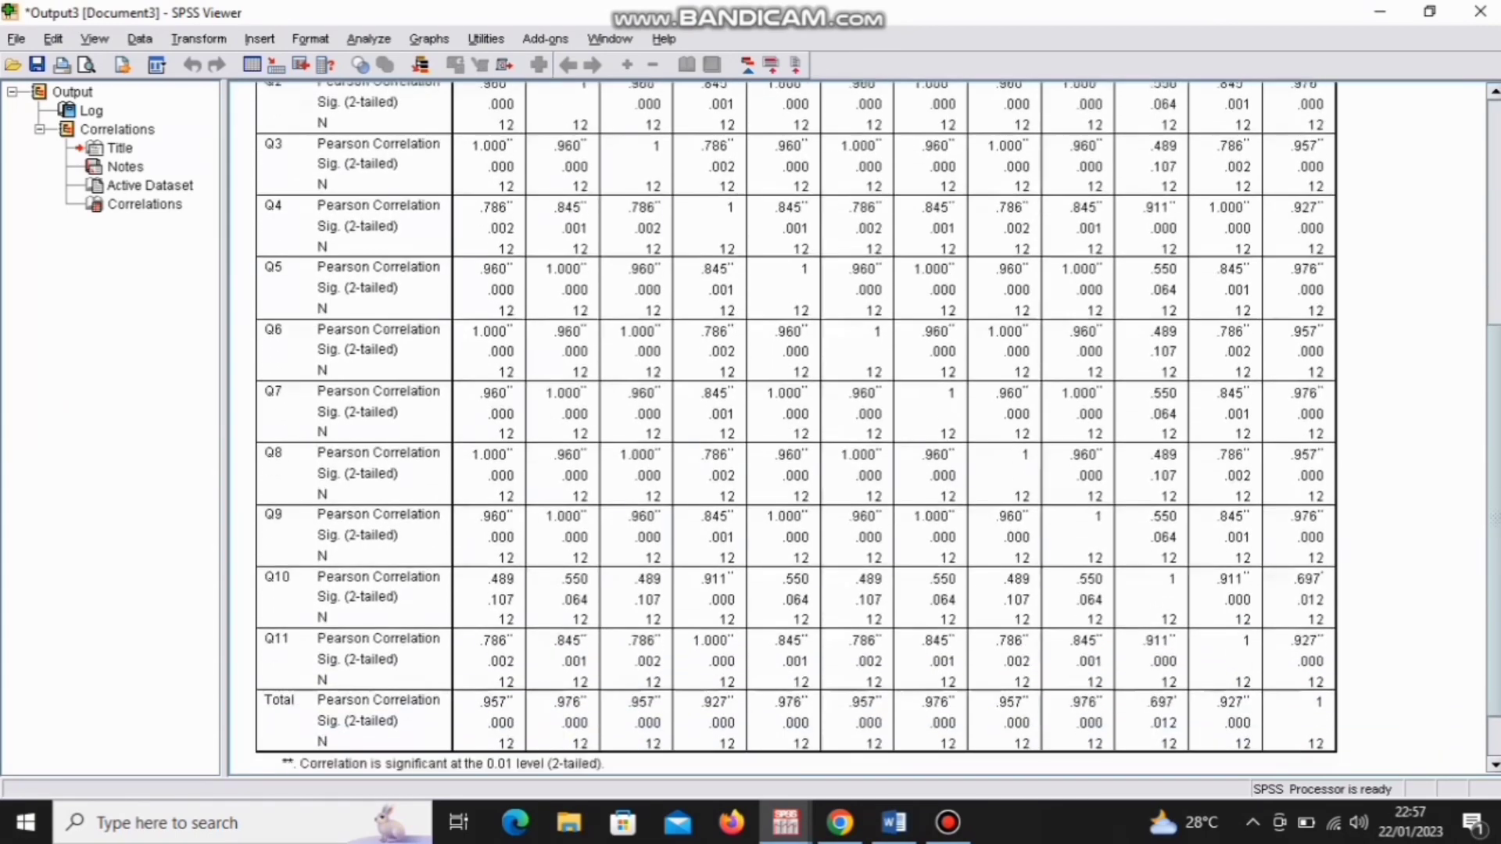
{"action": "scroll", "coordinate": [860, 430], "scroll_direction": "down", "scroll_amount": 2}
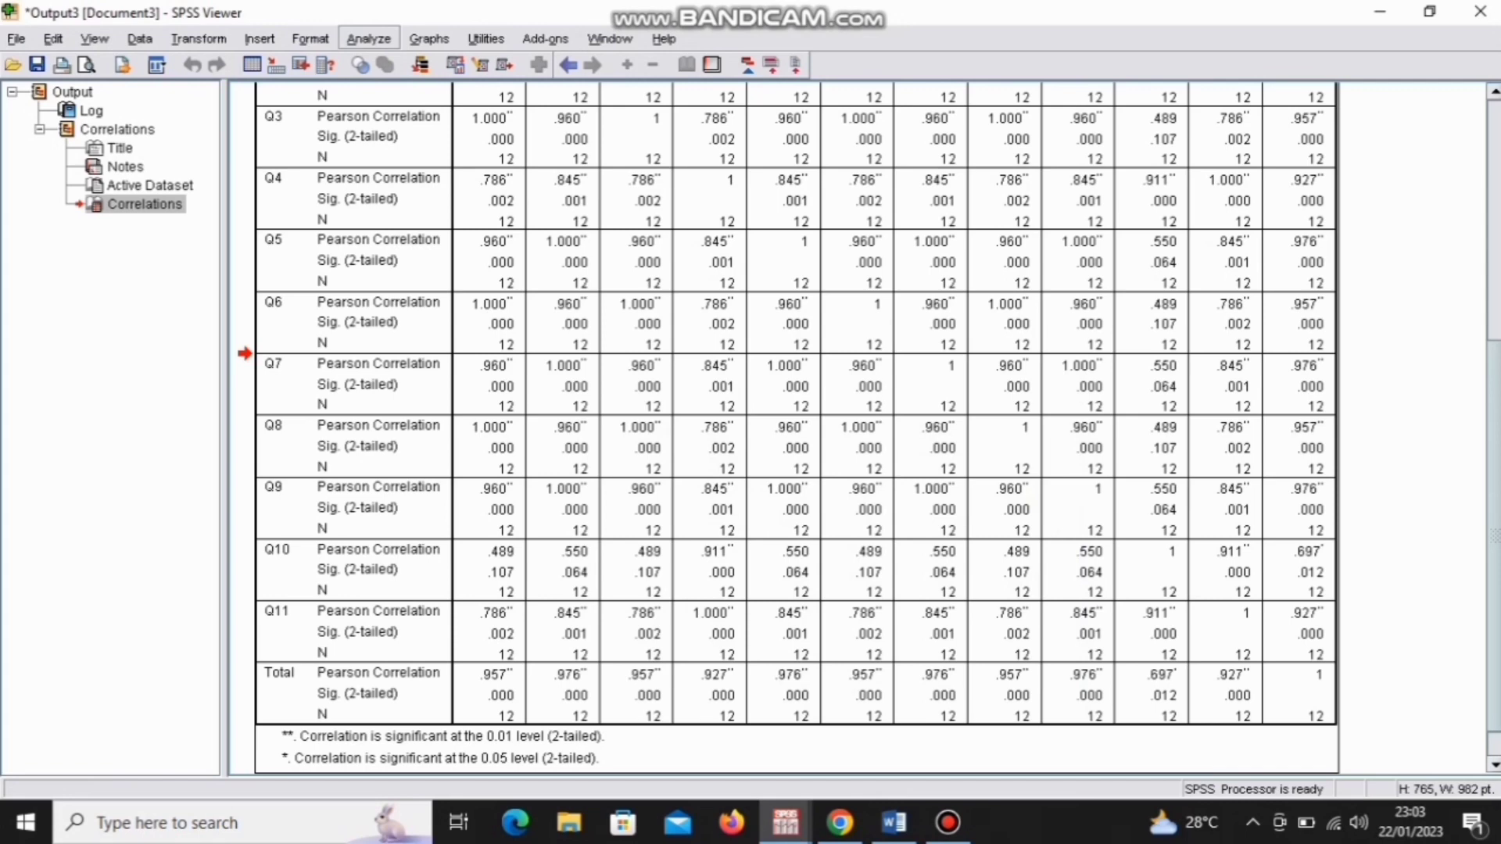
Run a reliability analysis with the Alpha model on all variables, Q1 to Q11 and Total.
{"action": "left_click", "coordinate": [368, 38]}
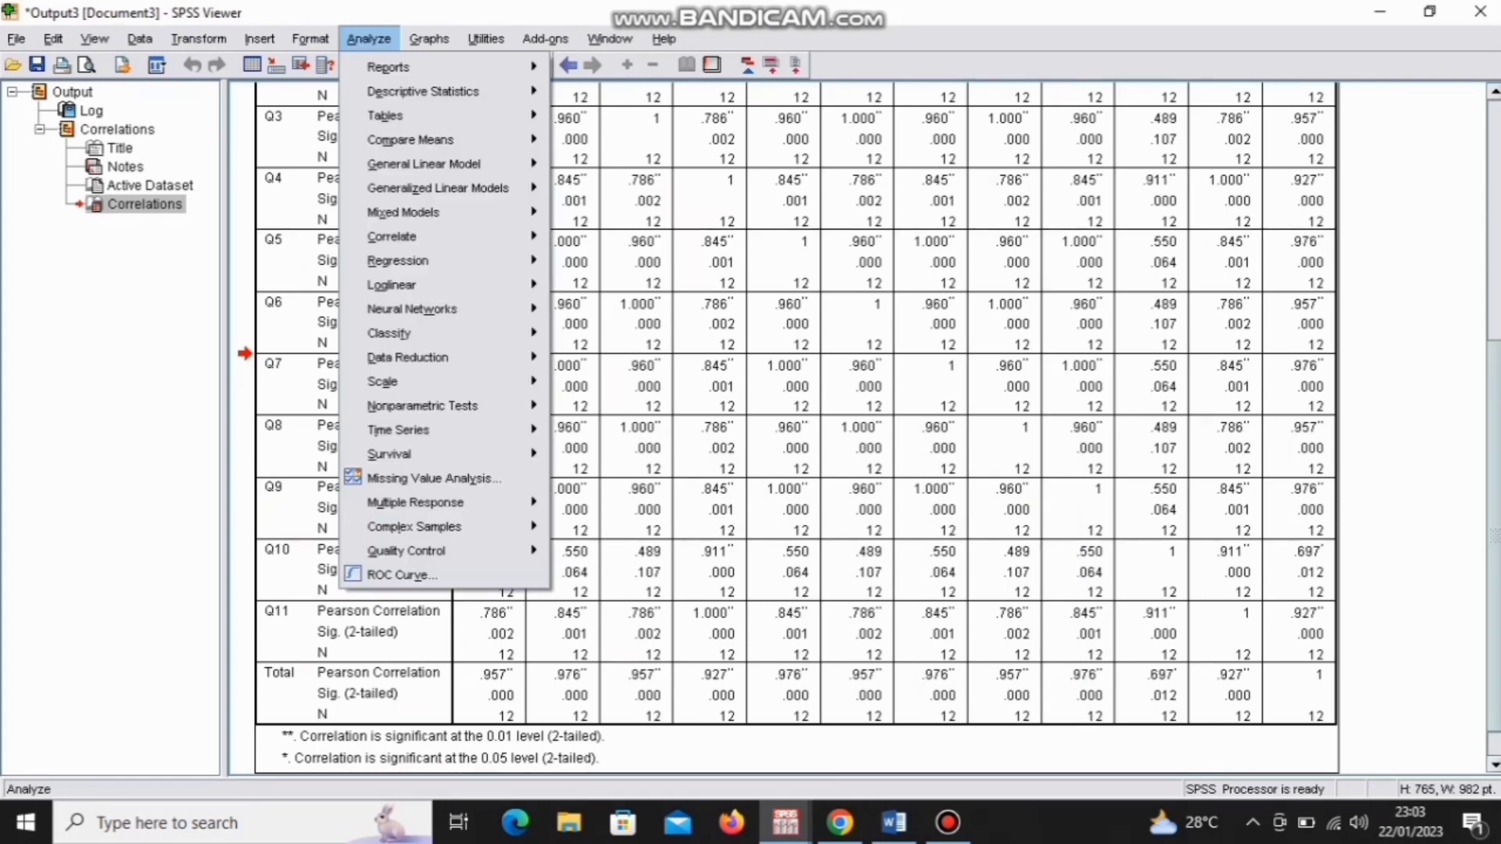
{"action": "mouse_move", "coordinate": [382, 380]}
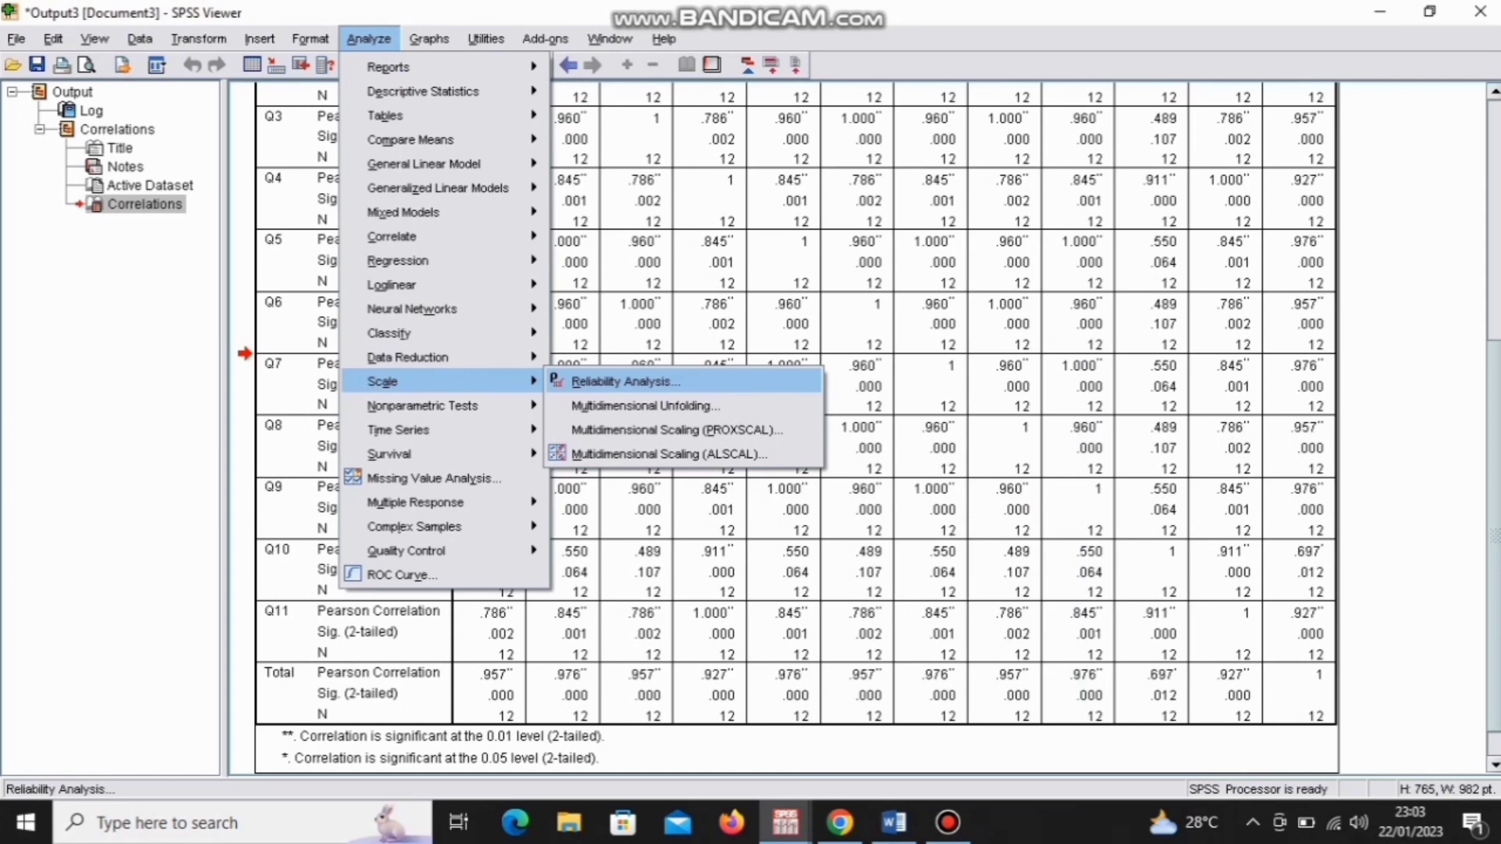
{"action": "key", "text": "Return"}
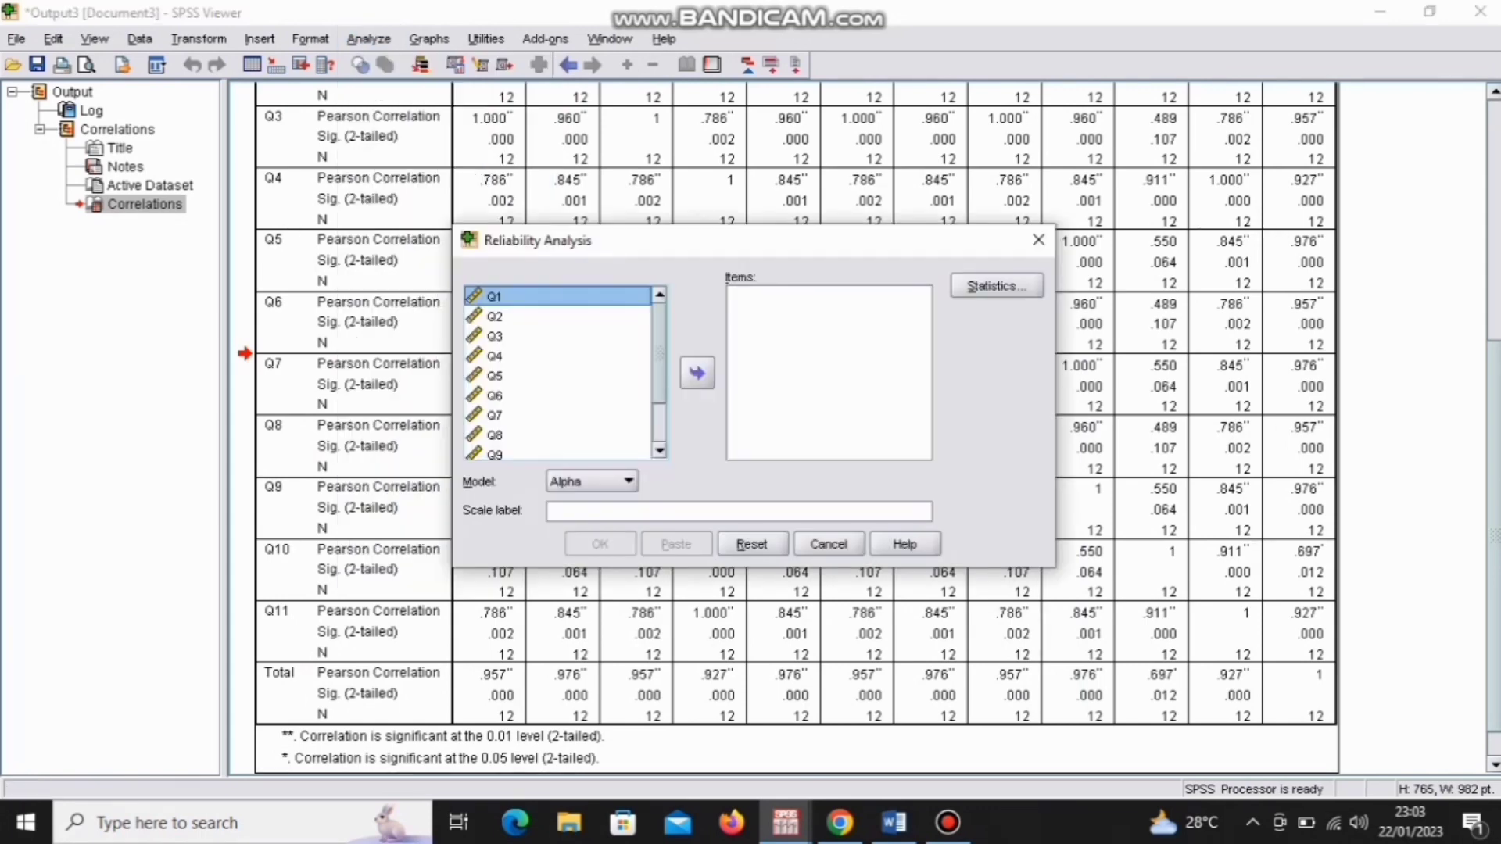
{"action": "left_click", "coordinate": [495, 454], "text": "shift"}
{"action": "left_click", "coordinate": [494, 295]}
{"action": "key", "text": "ctrl+a"}
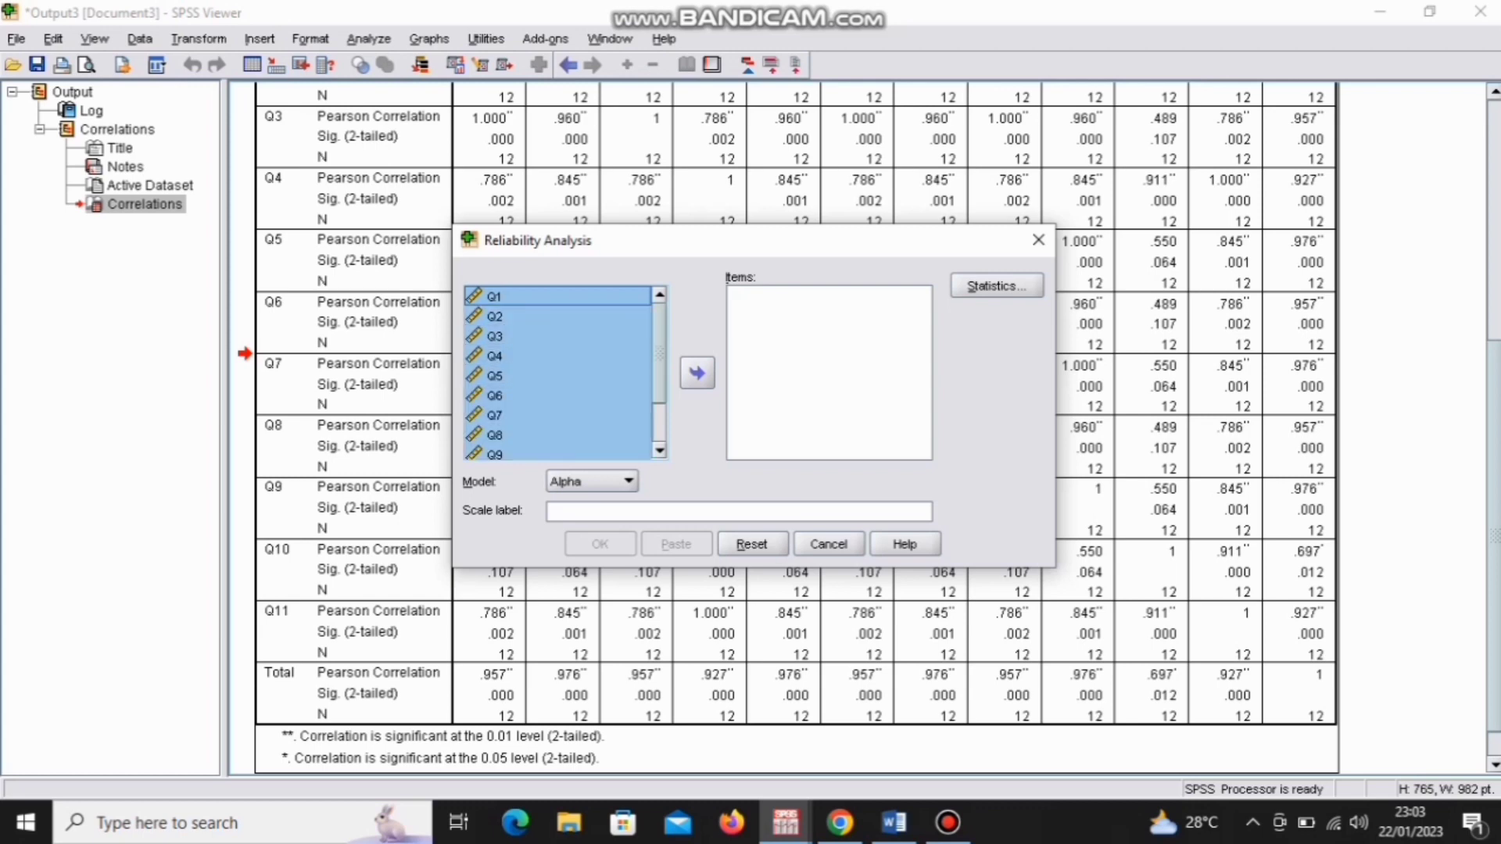
{"action": "left_click", "coordinate": [696, 372]}
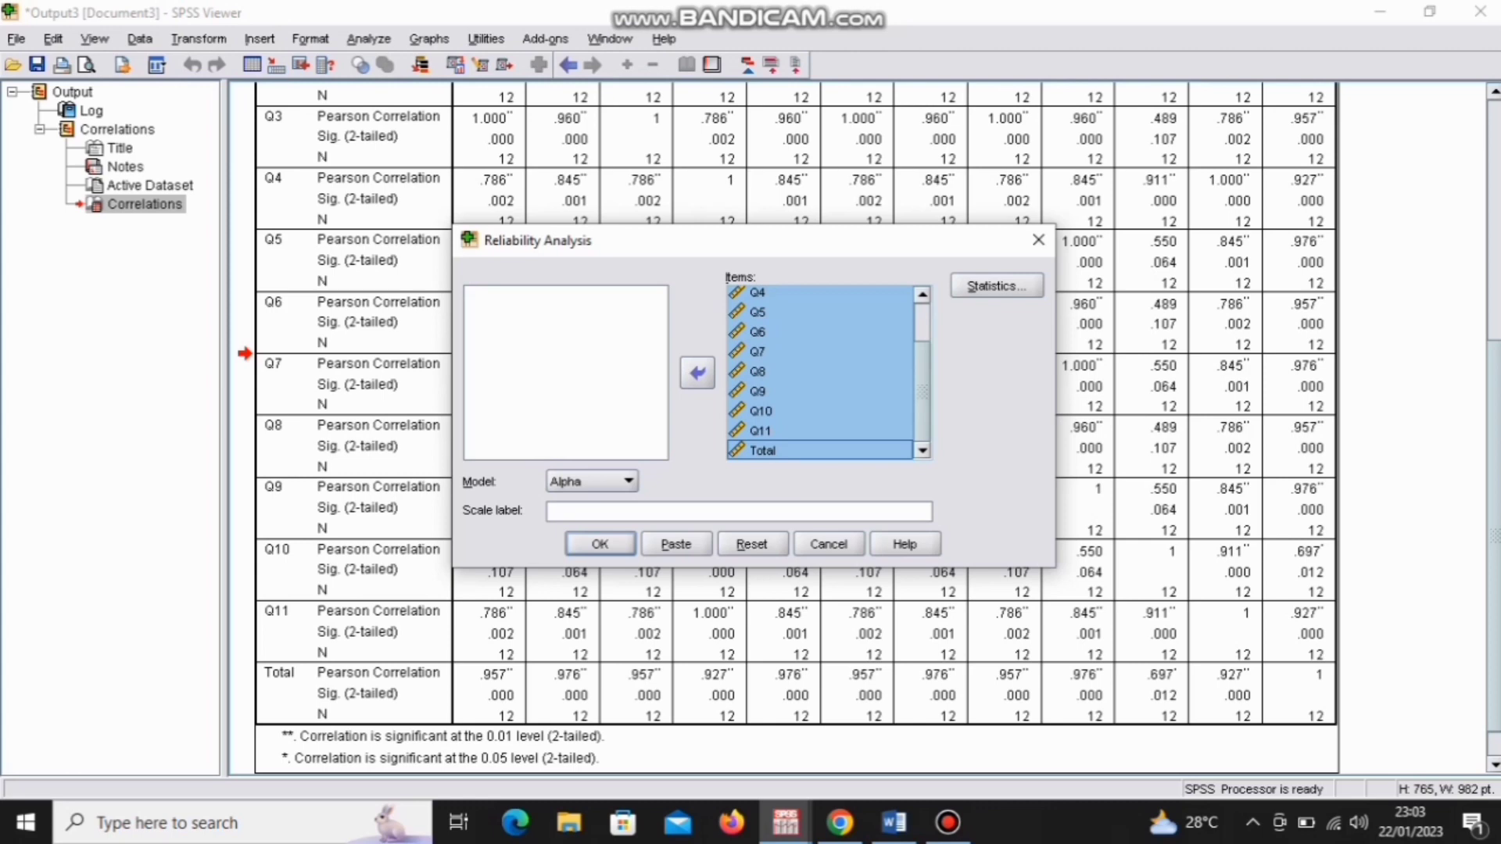
{"action": "key", "text": "Return"}
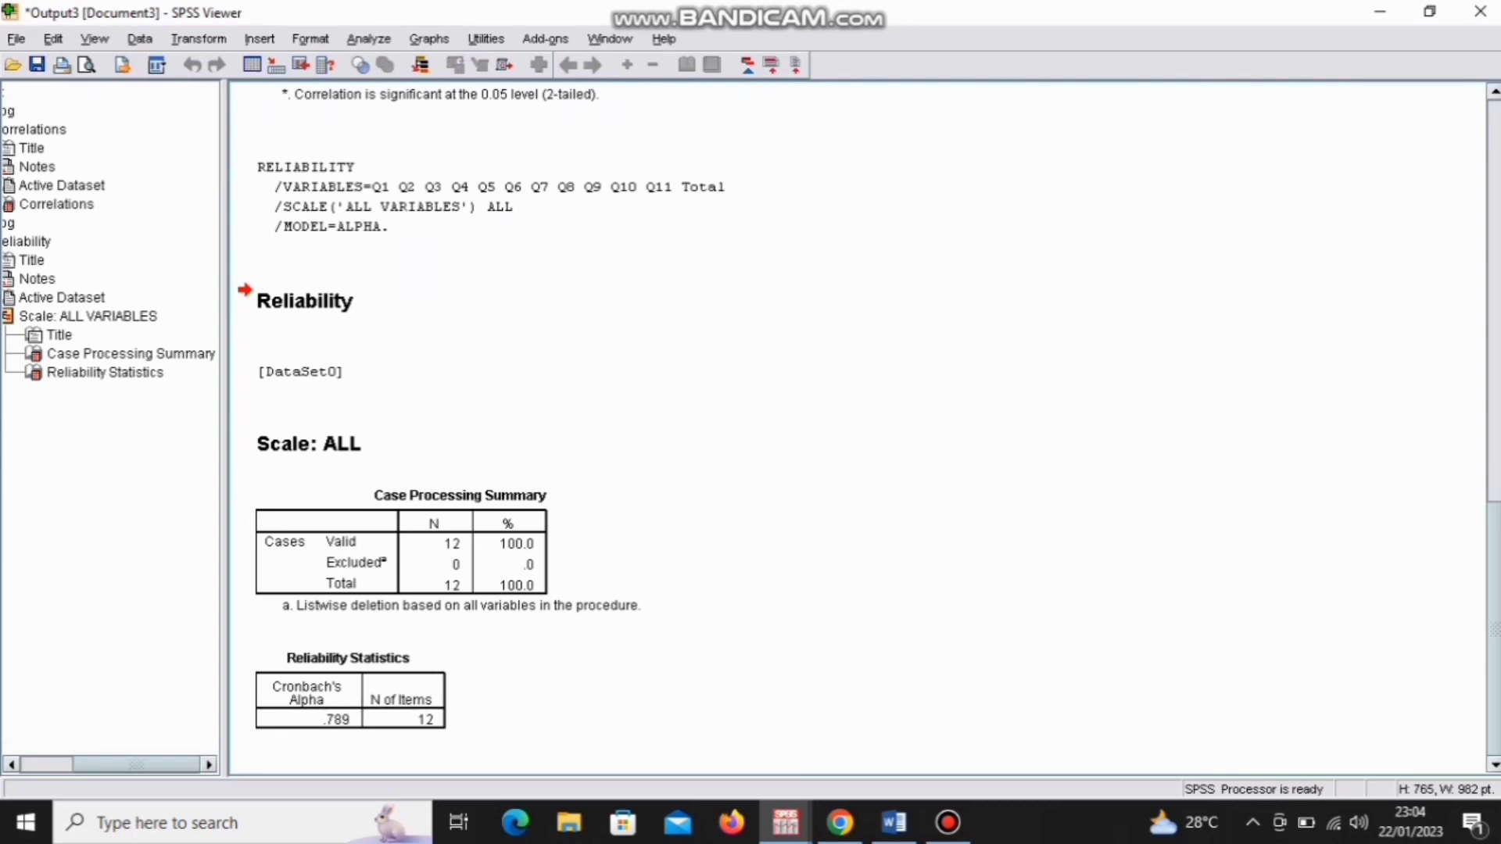
Read the reliability test criterion in the Word document, and return to the SPSS output to compare Cronbach's Alpha with it.
{"action": "key", "text": "alt+Tab"}
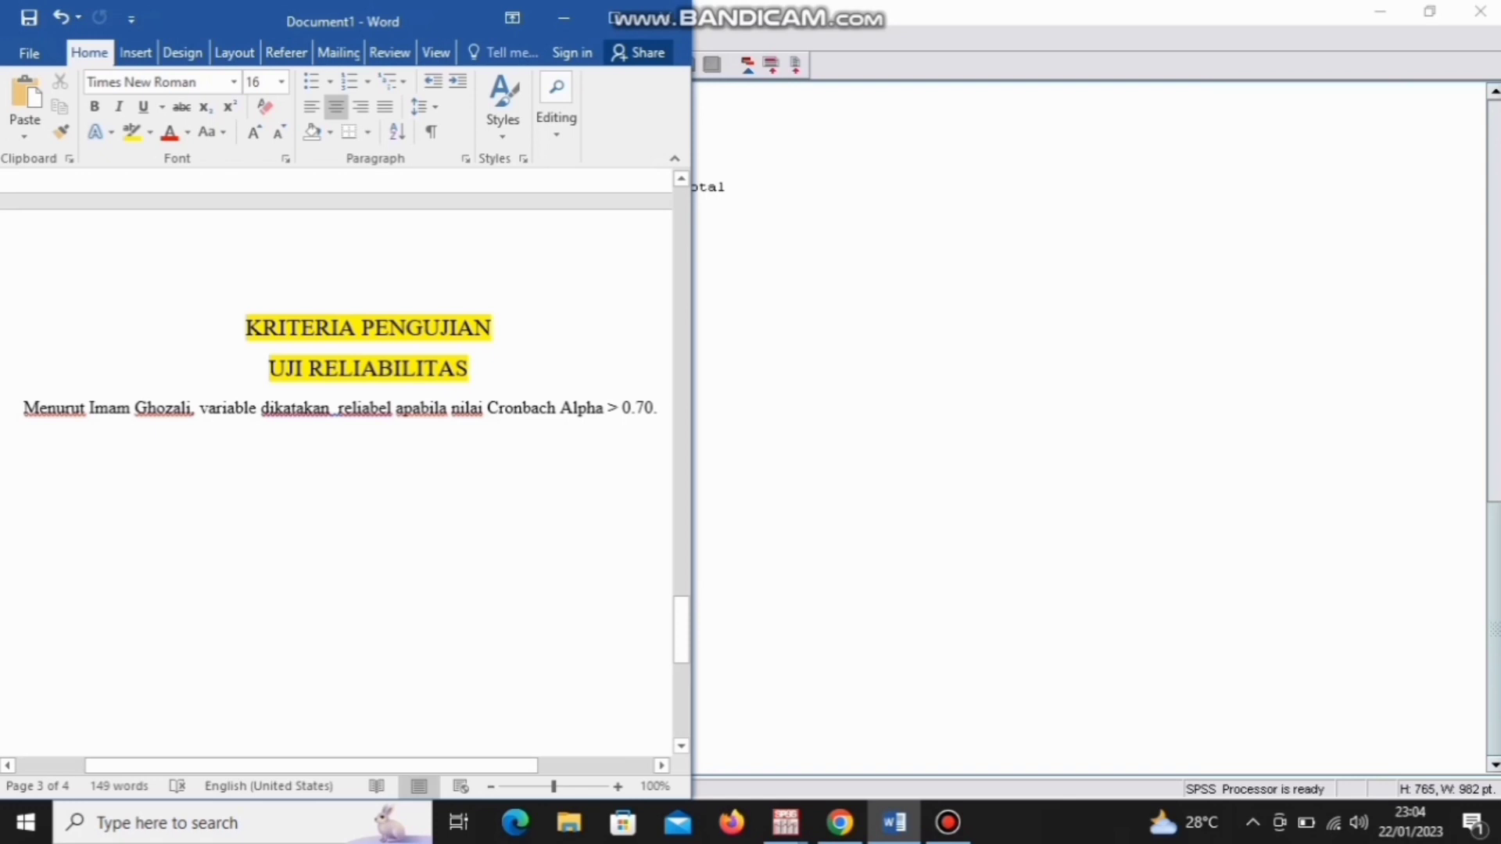
{"action": "key", "text": "alt+Tab"}
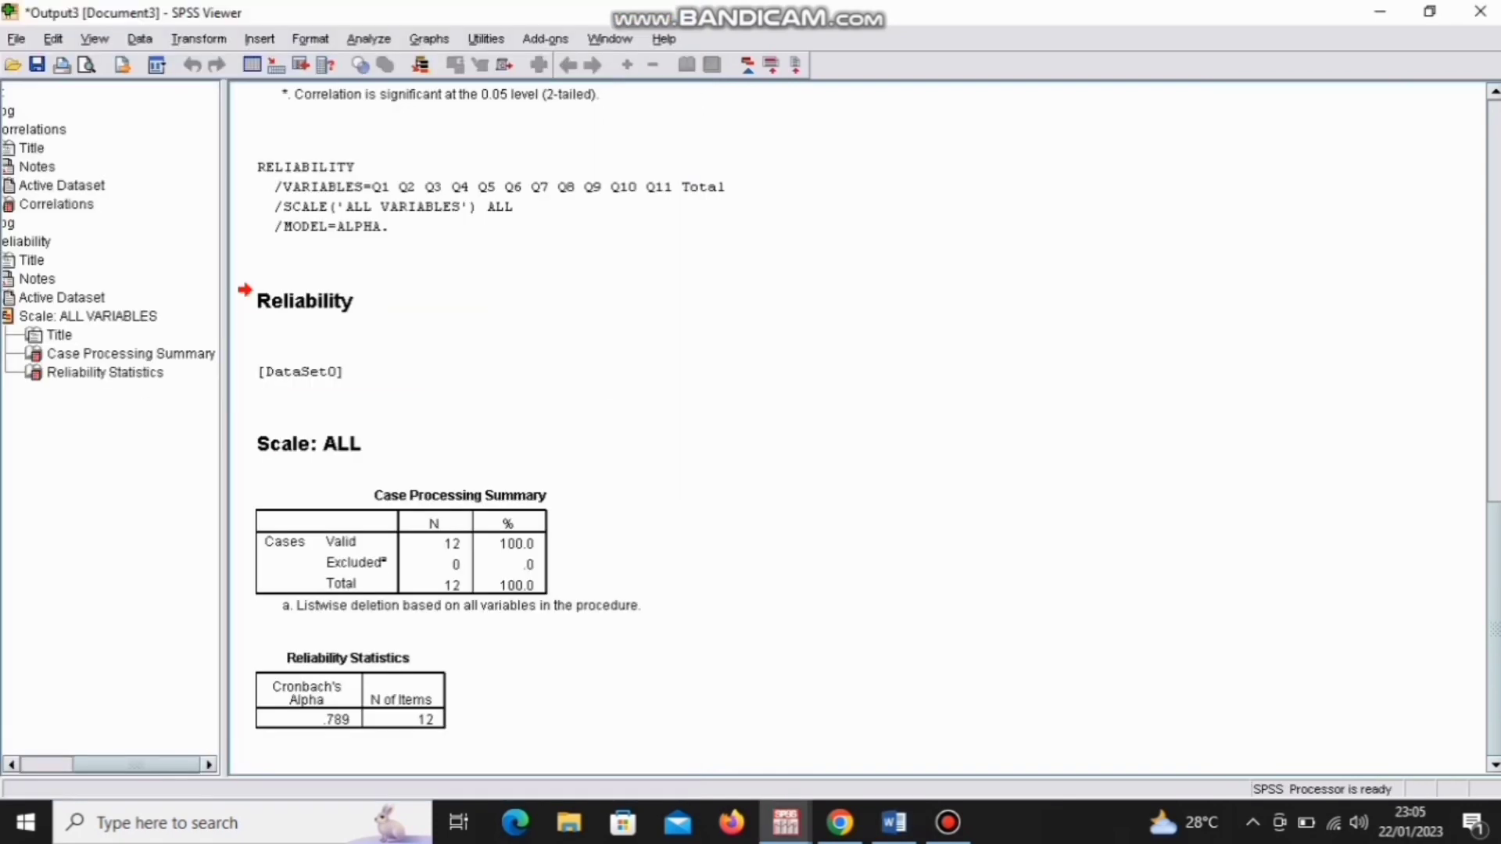